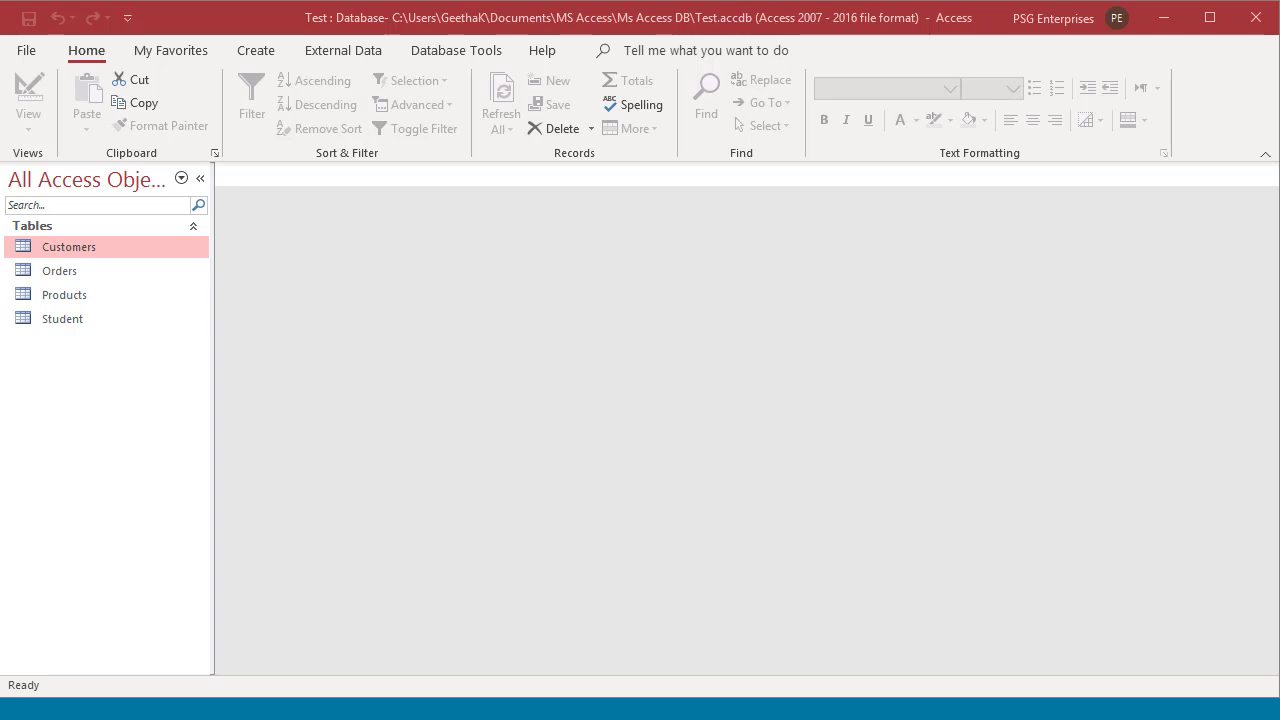
# Open the Customers table and look through its records down to the end of the list
pyautogui.doubleClick(113, 250)
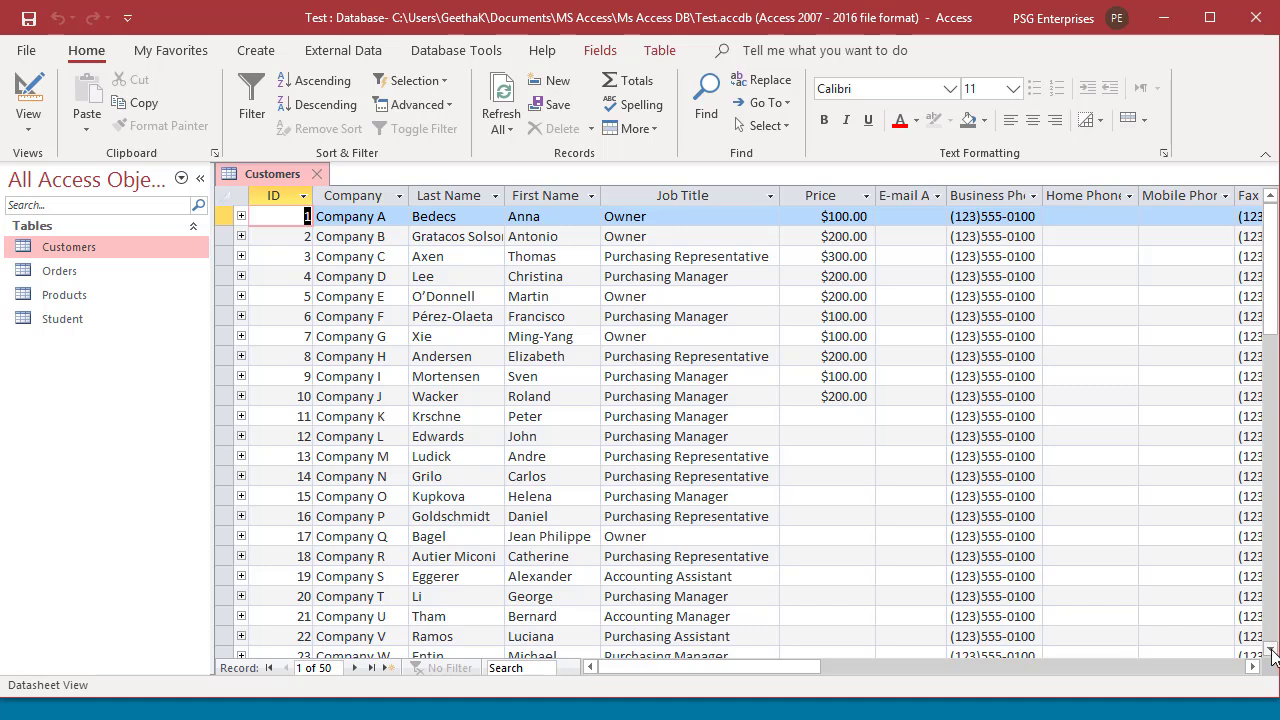
pyautogui.click(1271, 650)
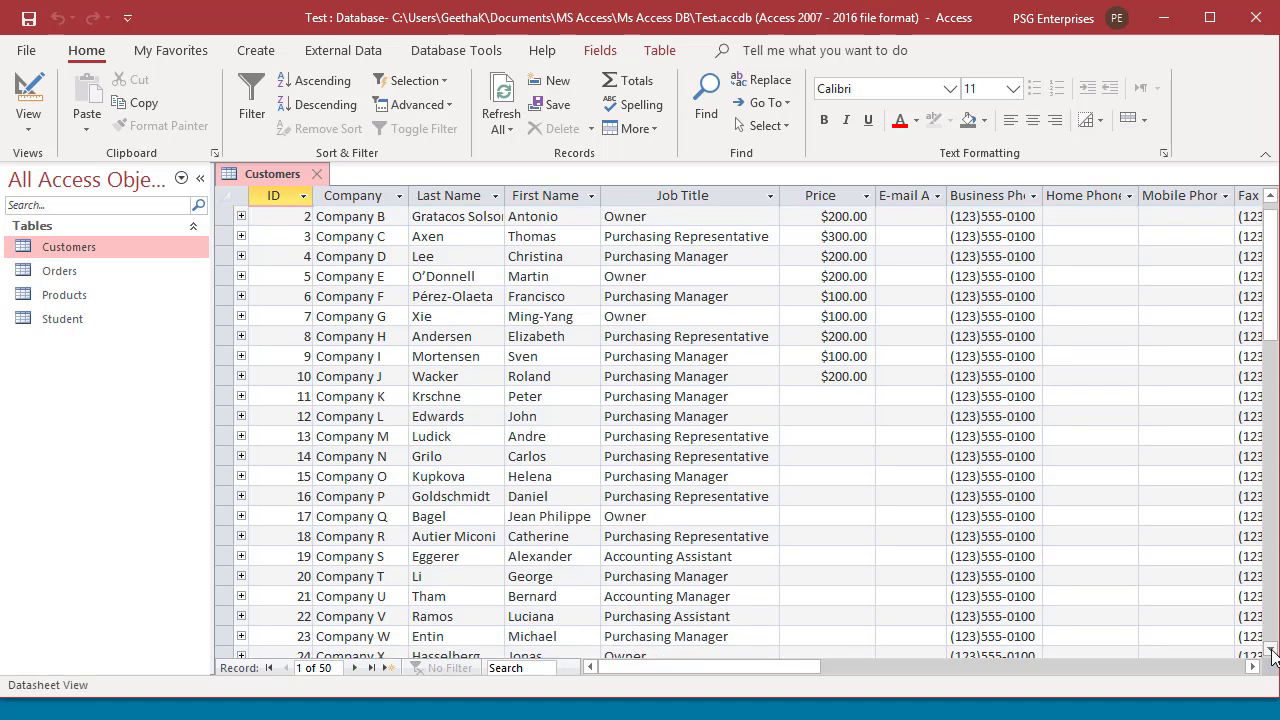
pyautogui.click(1271, 650)
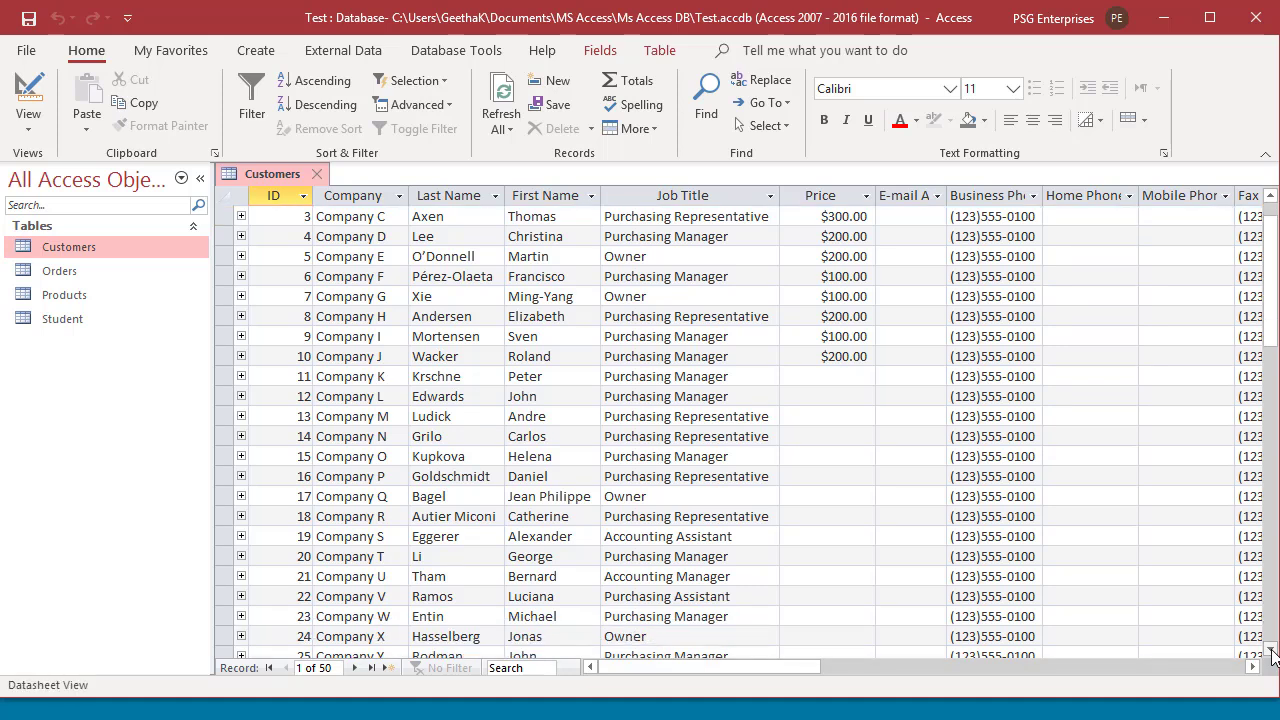
pyautogui.click(1271, 650)
pyautogui.click(1271, 650)
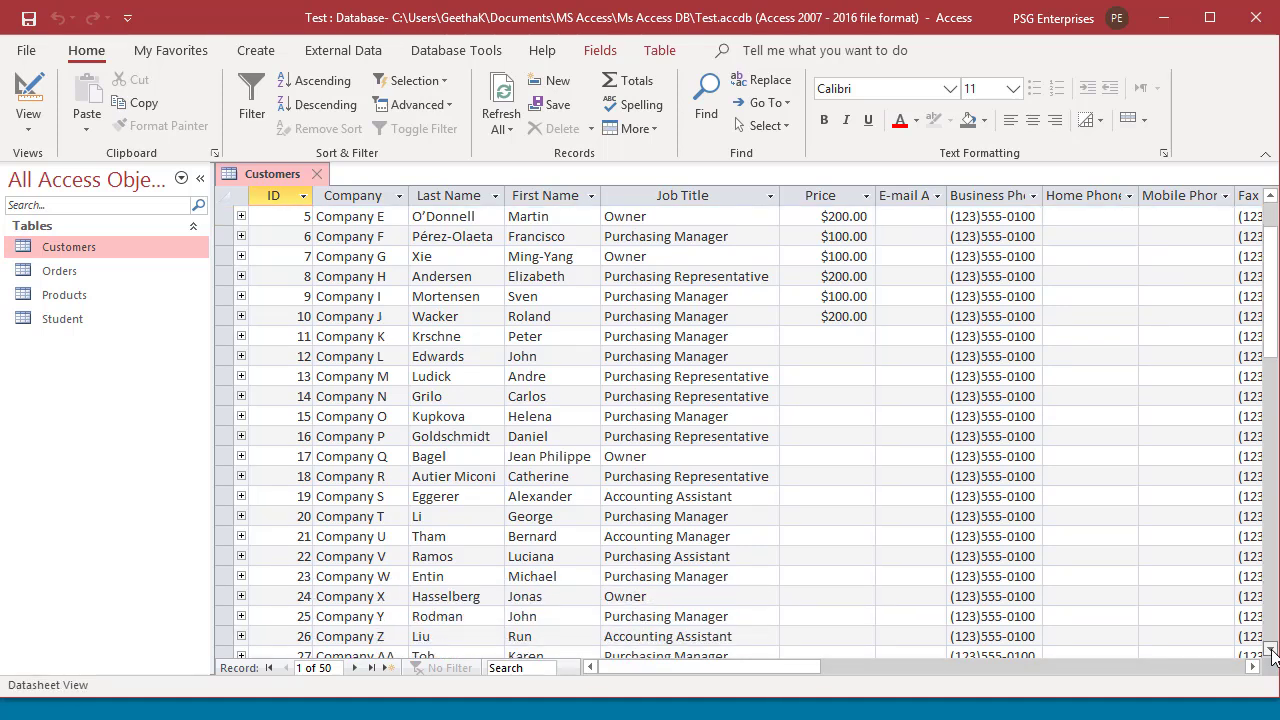
pyautogui.click(1271, 650)
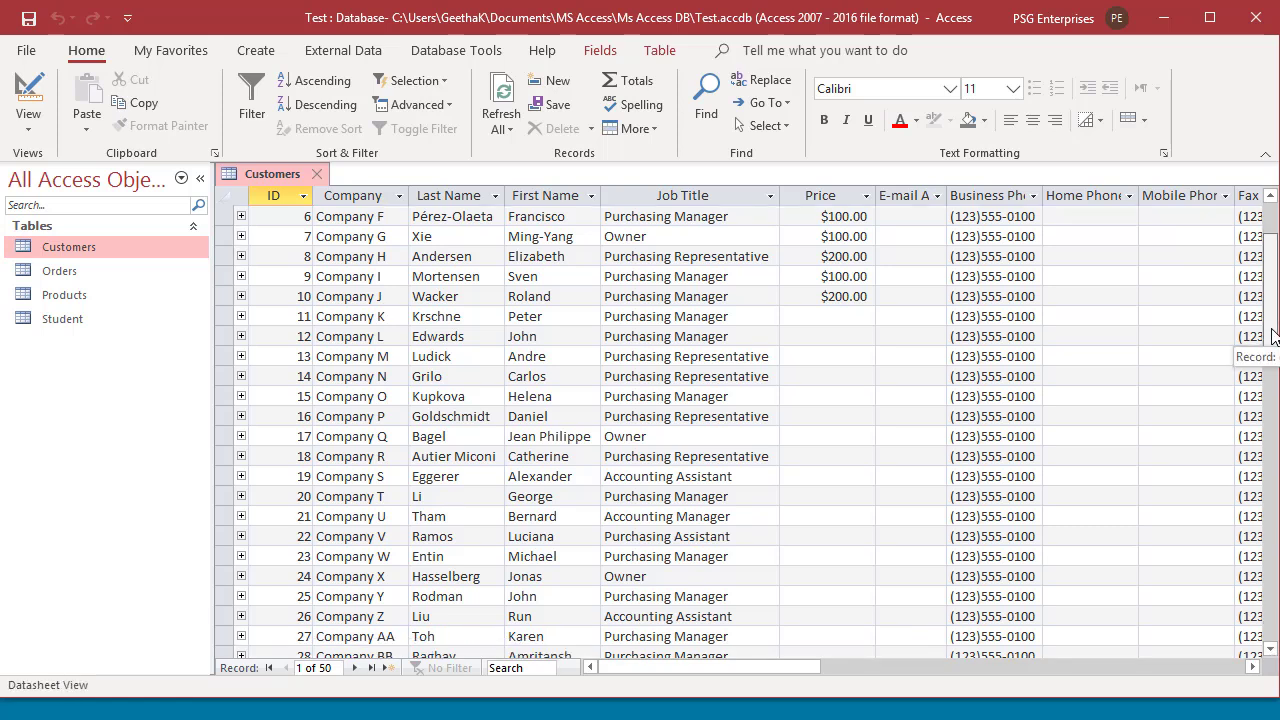
pyautogui.moveTo(1274, 344); pyautogui.dragTo(1271, 450)
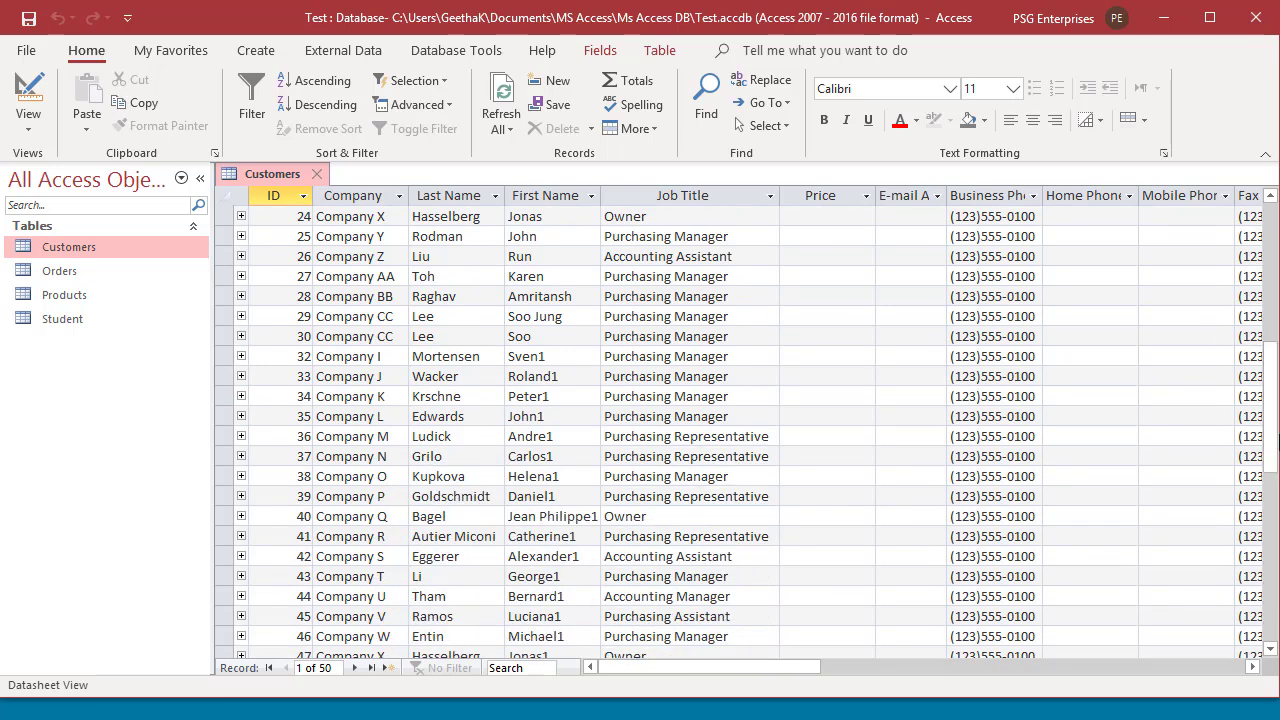
pyautogui.click(1273, 572)
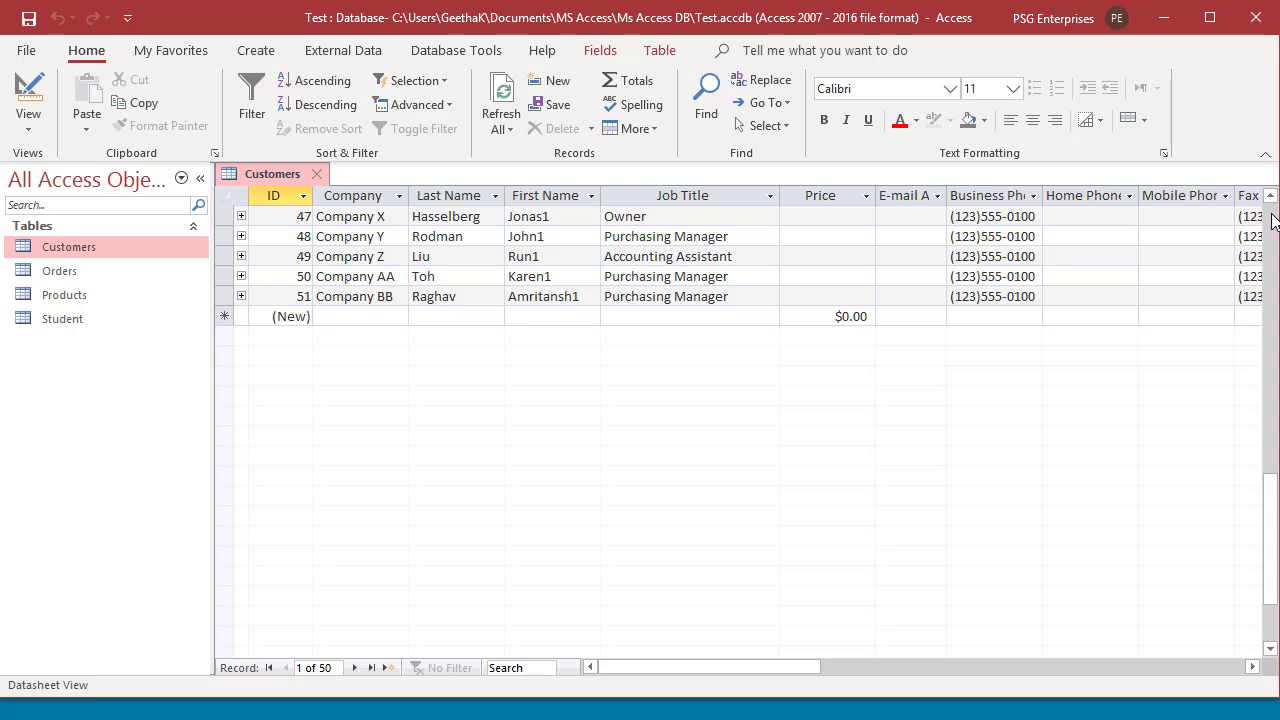
pyautogui.click(1273, 220)
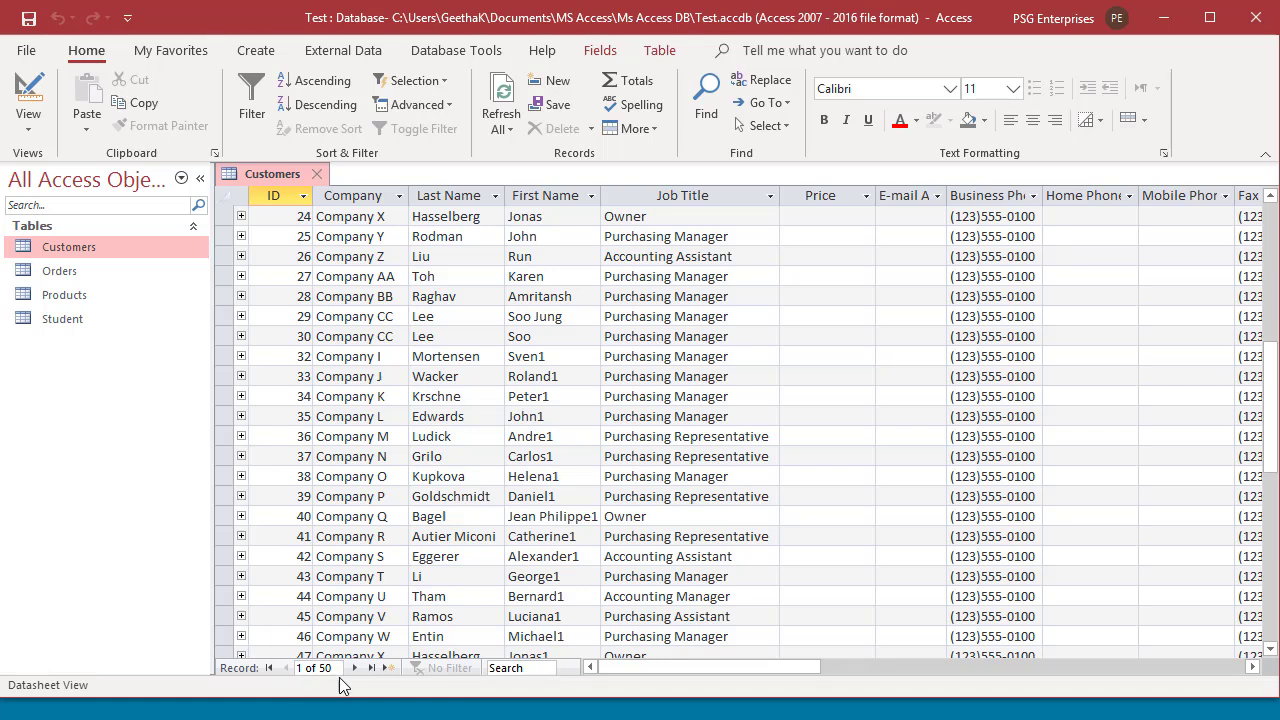
# Navigate from the Company AA record with ID 27 through the first, next, previous and last records to a new blank record
pyautogui.click(266, 278)
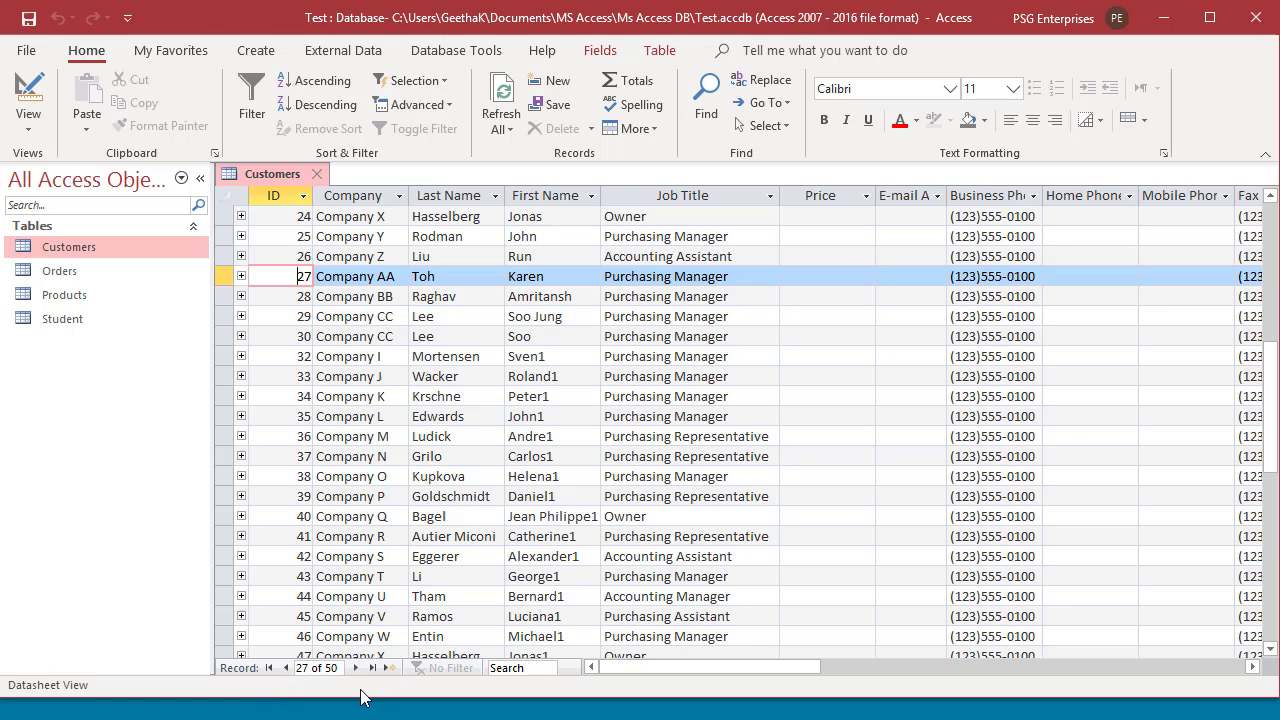
pyautogui.click(269, 668)
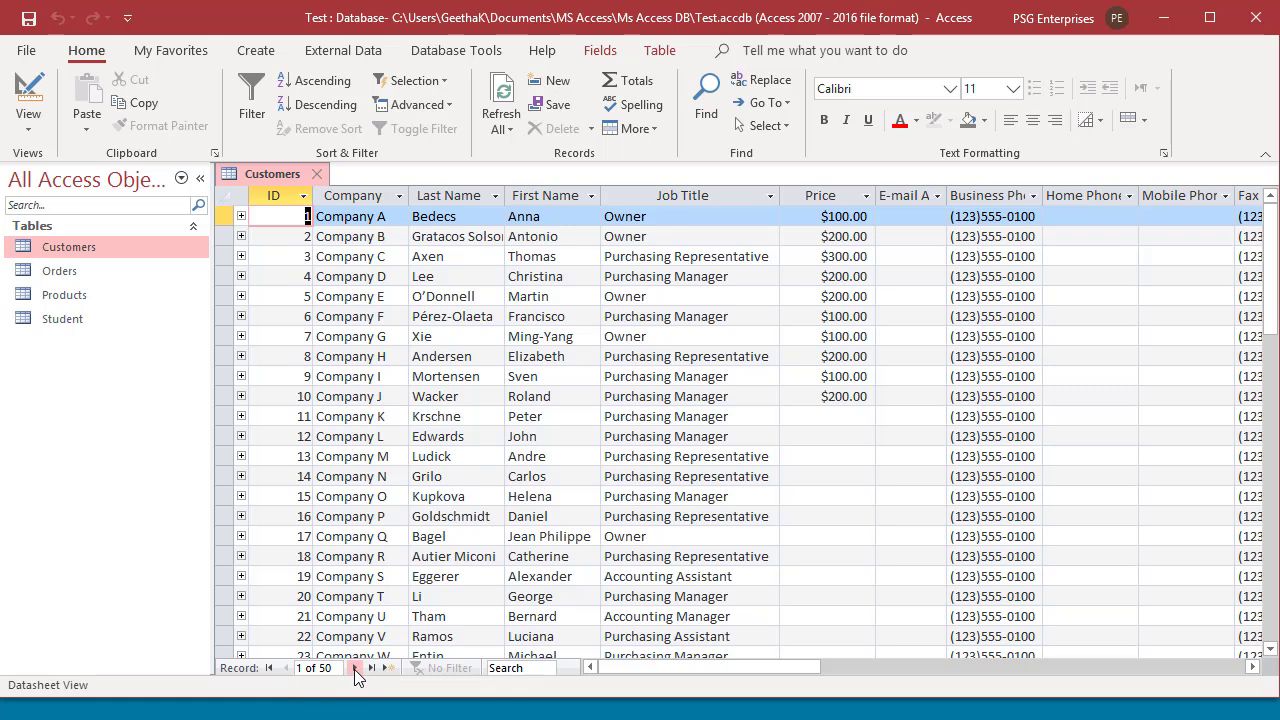
pyautogui.click(355, 668)
pyautogui.click(355, 668)
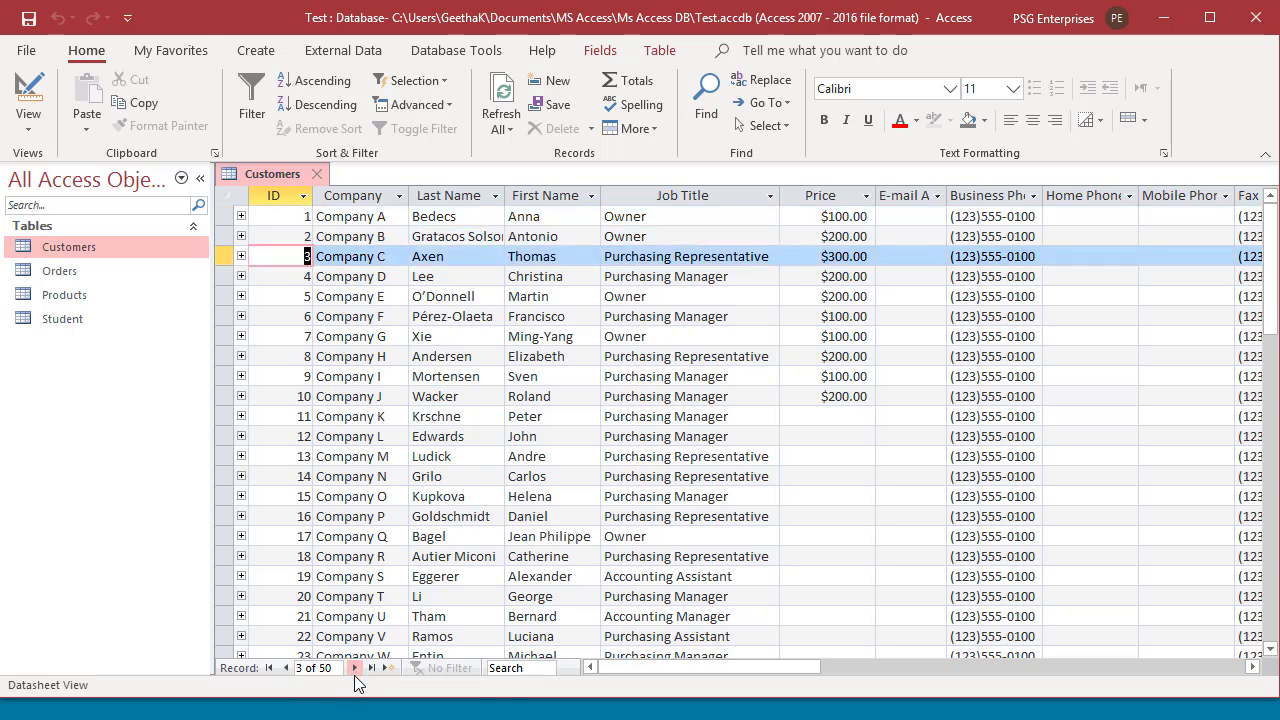
pyautogui.click(286, 668)
pyautogui.click(286, 668)
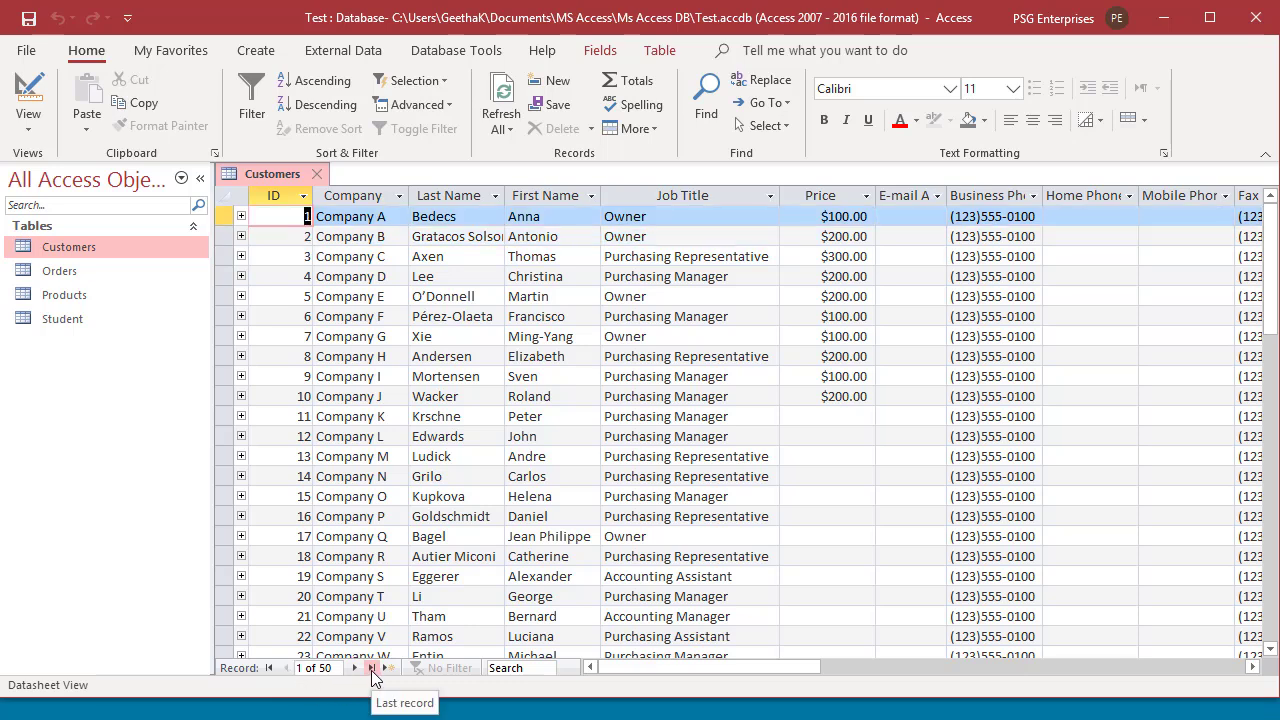
pyautogui.click(371, 668)
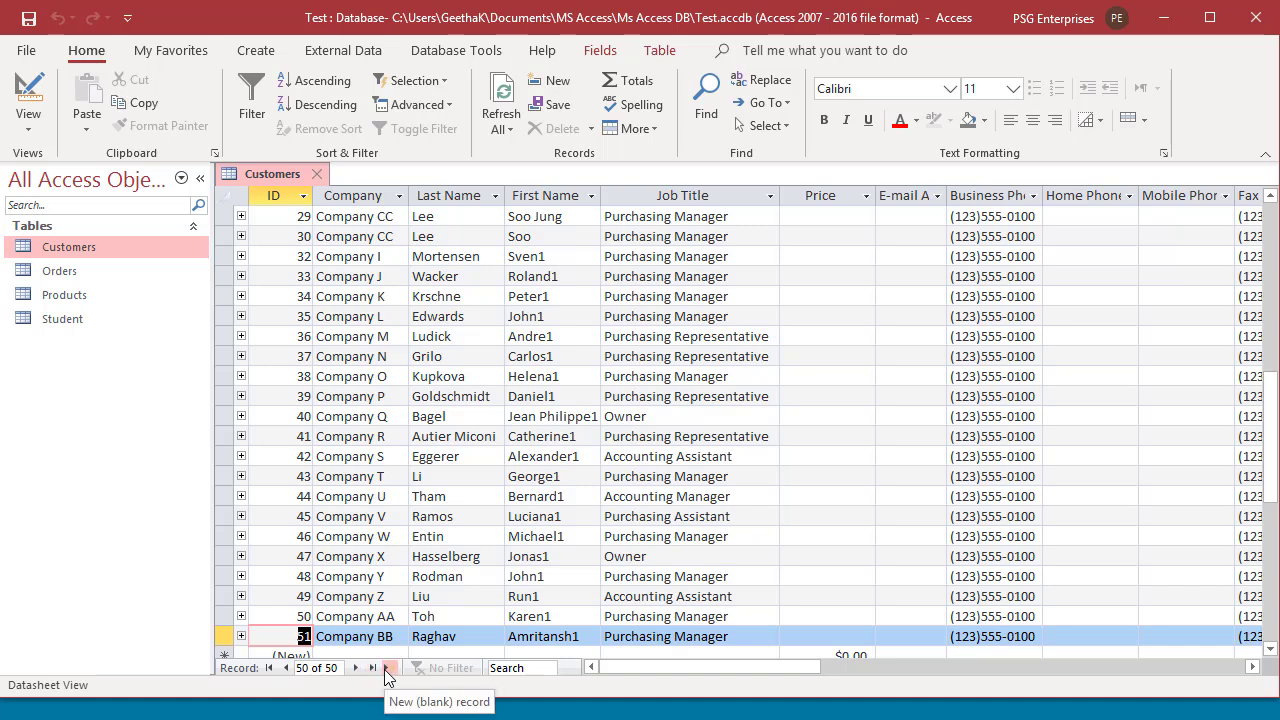
pyautogui.click(384, 668)
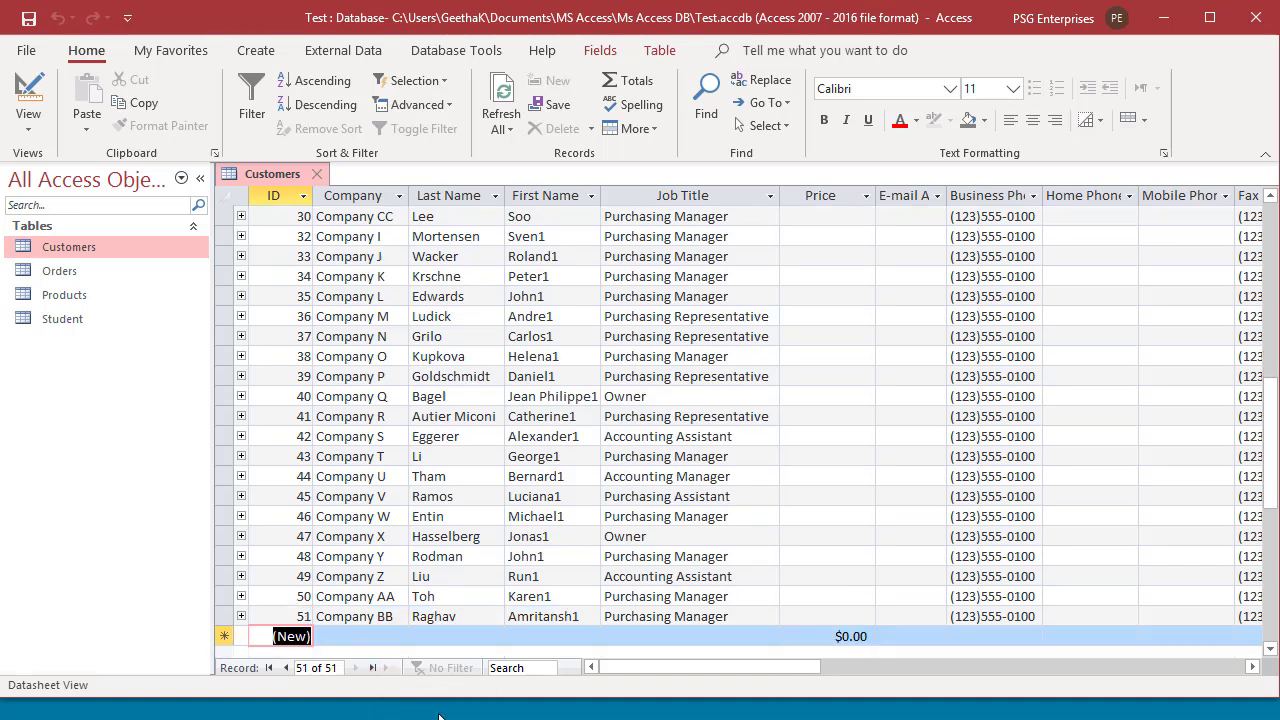
# Jump directly to record number 9 in the Customers table and bring the surrounding records into view
pyautogui.click(290, 668)
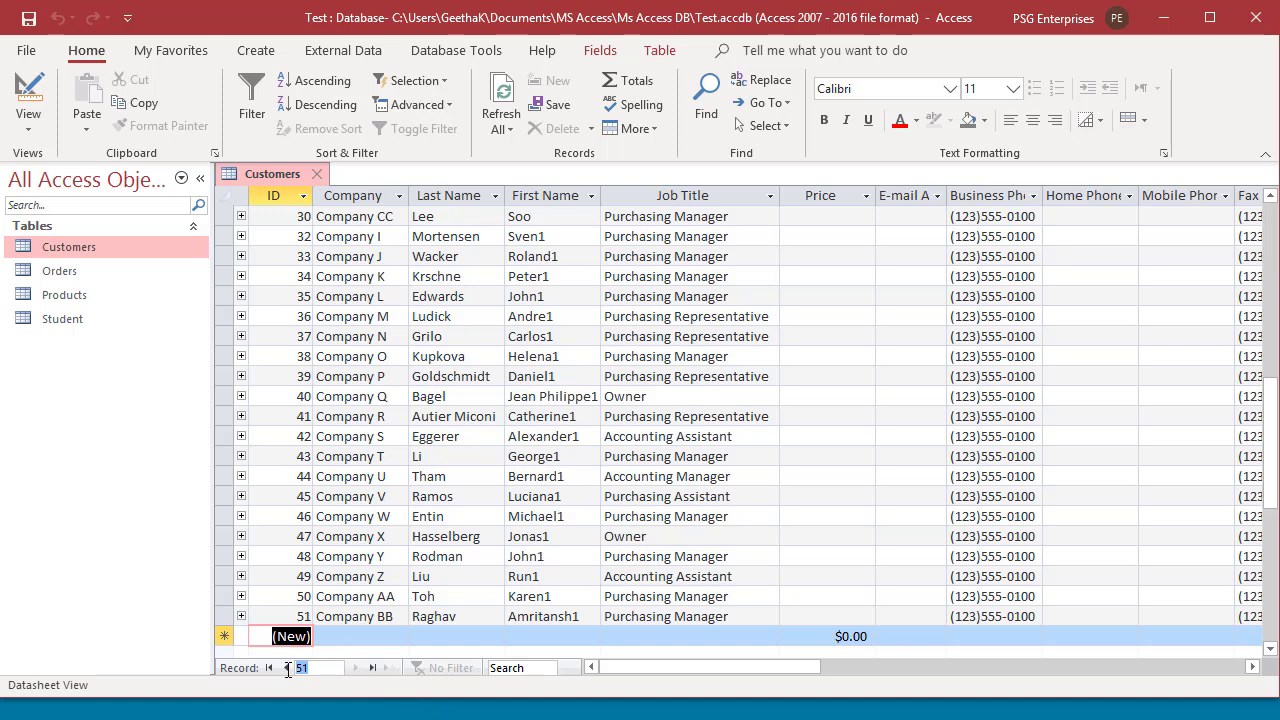
pyautogui.write('9')
pyautogui.press('Return')
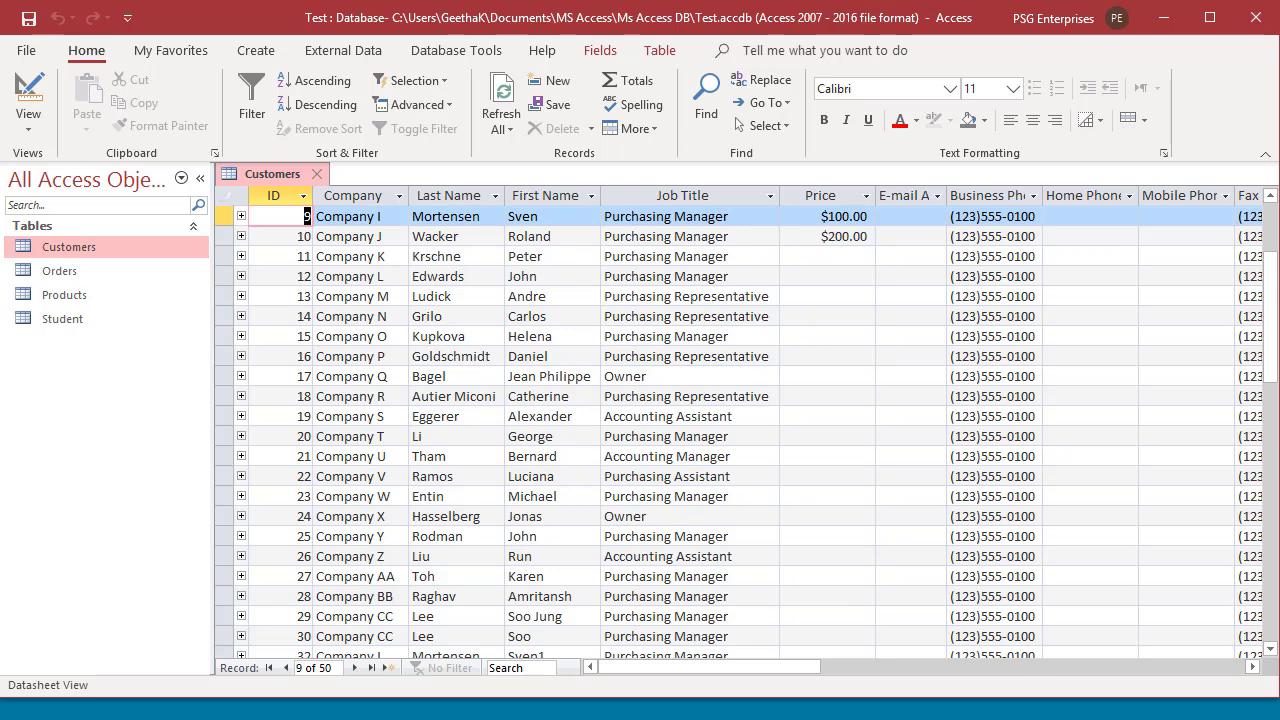
pyautogui.moveTo(1271, 336); pyautogui.dragTo(1271, 240)
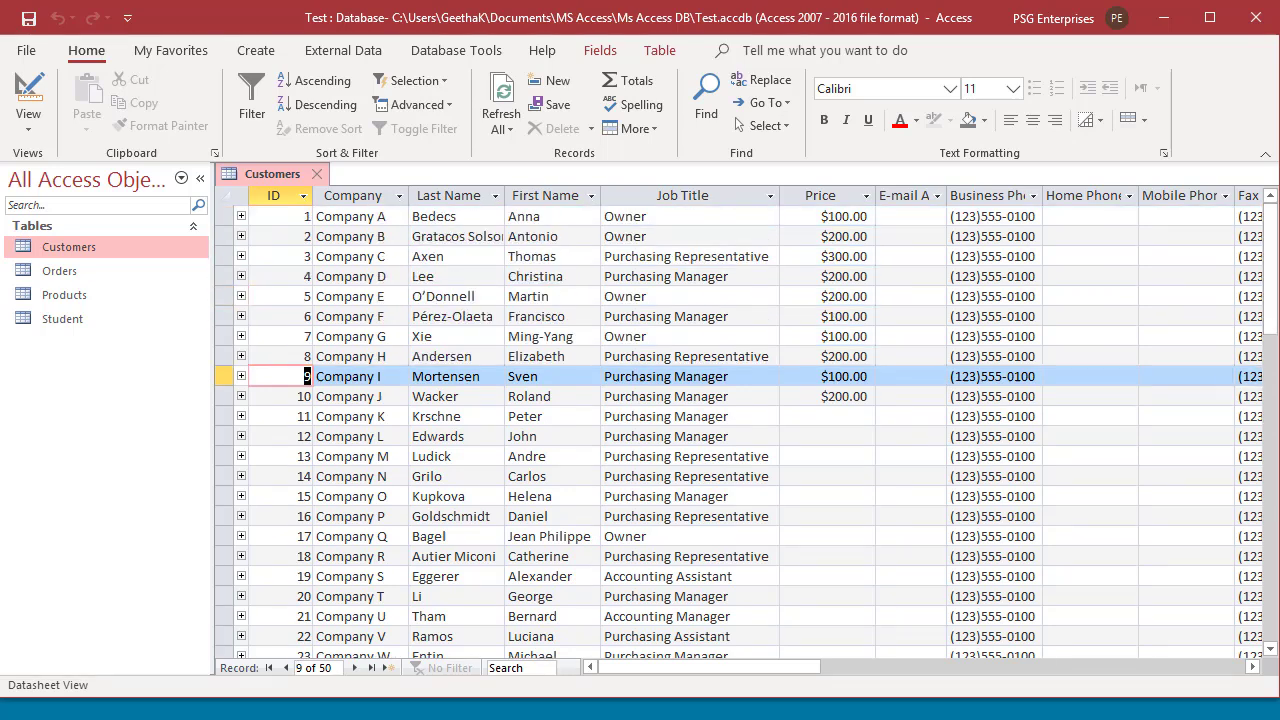
# Search the Customers datasheet records for "Owner"
pyautogui.click(510, 670)
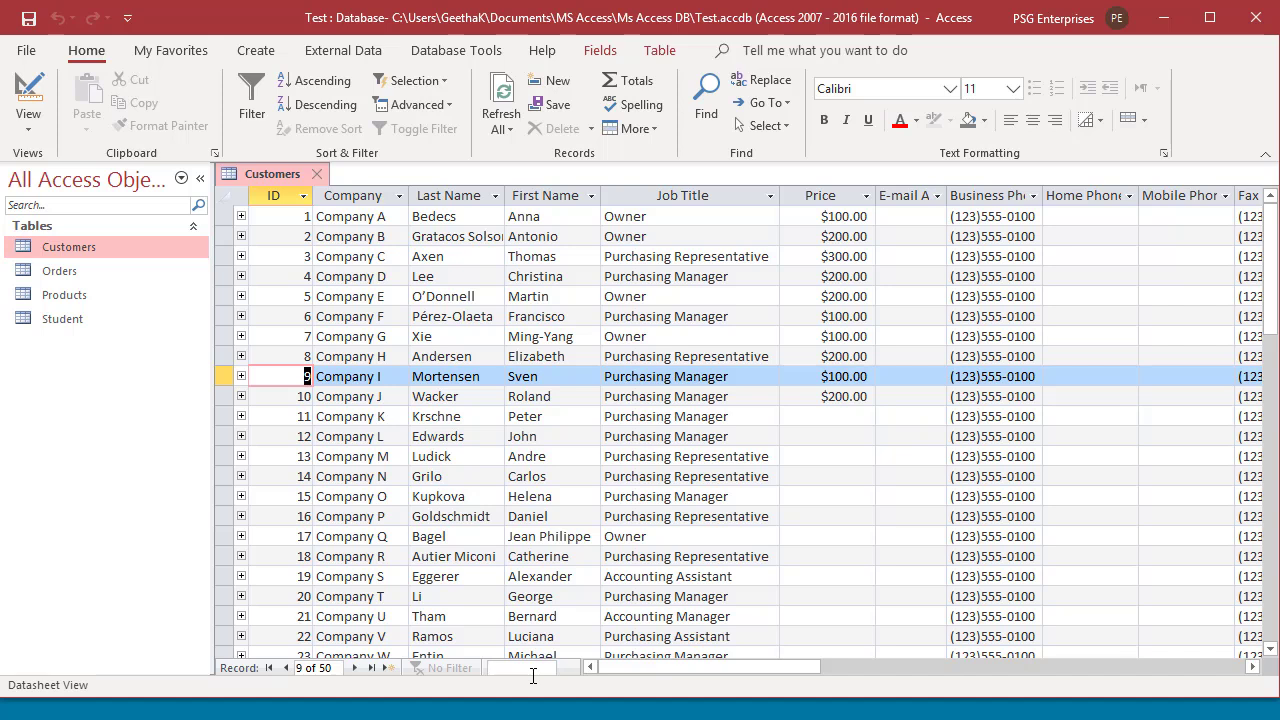
pyautogui.write('o')
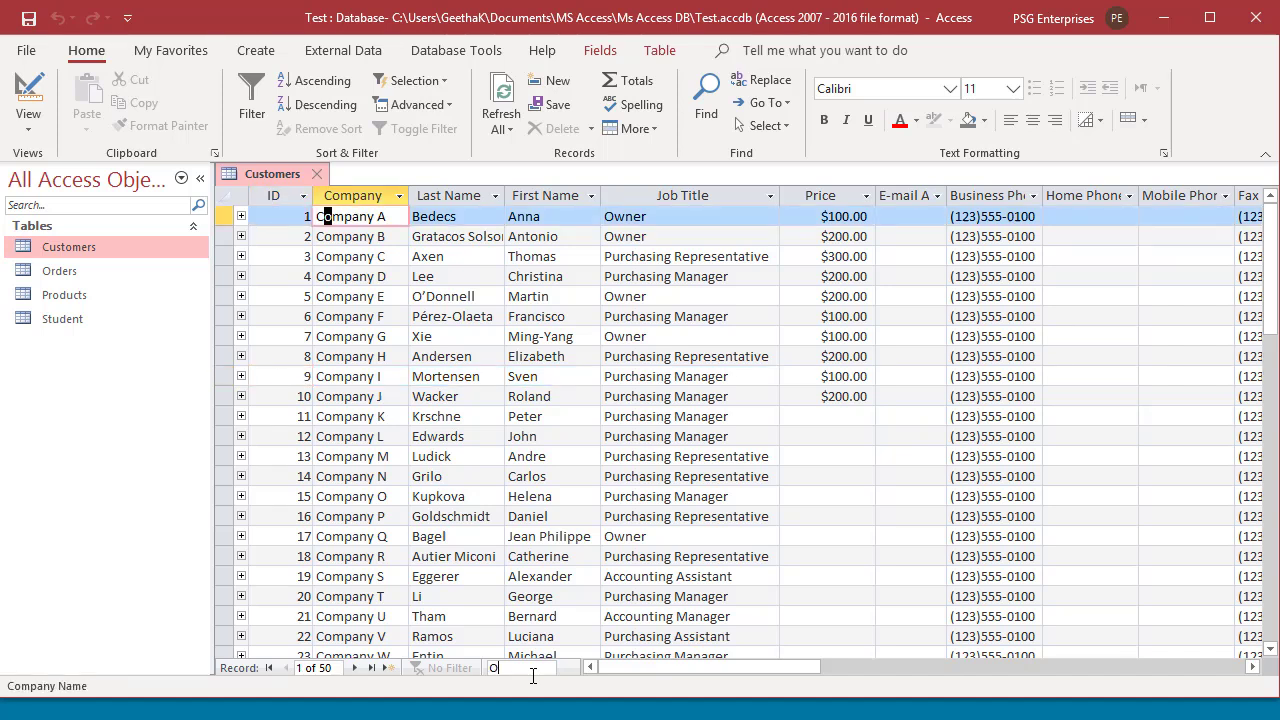
pyautogui.write('w')
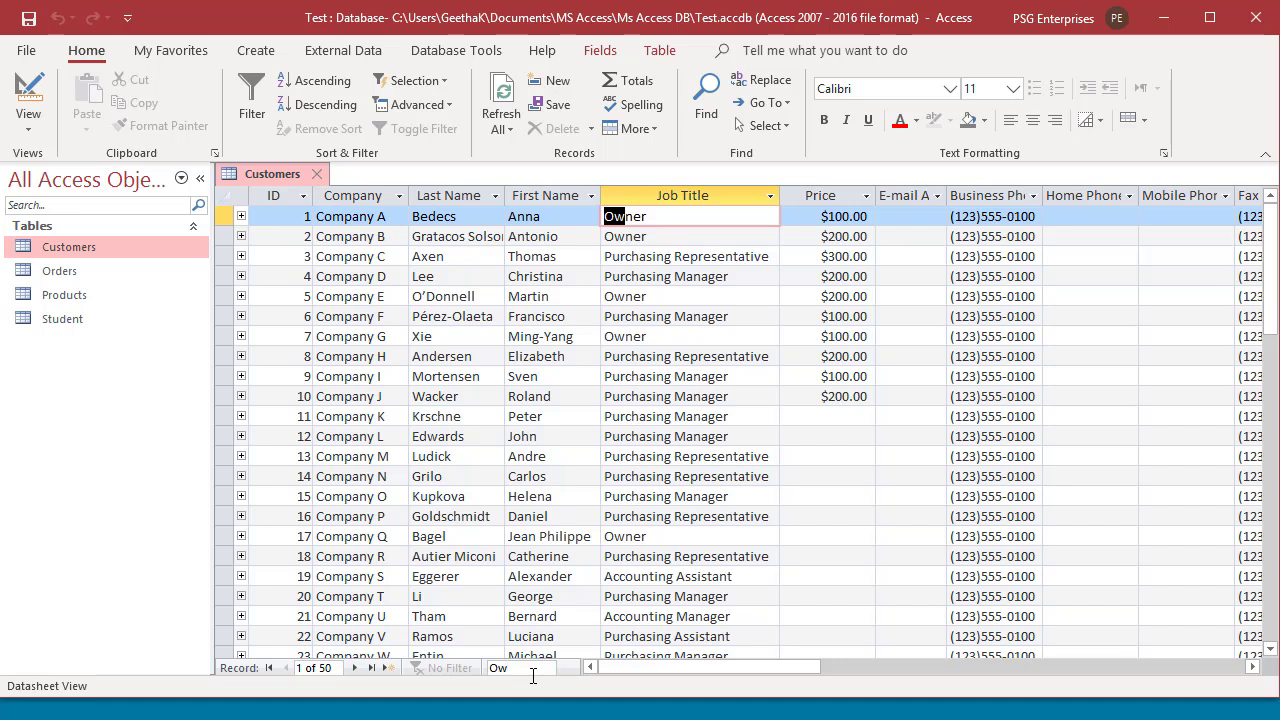
pyautogui.write('ner')
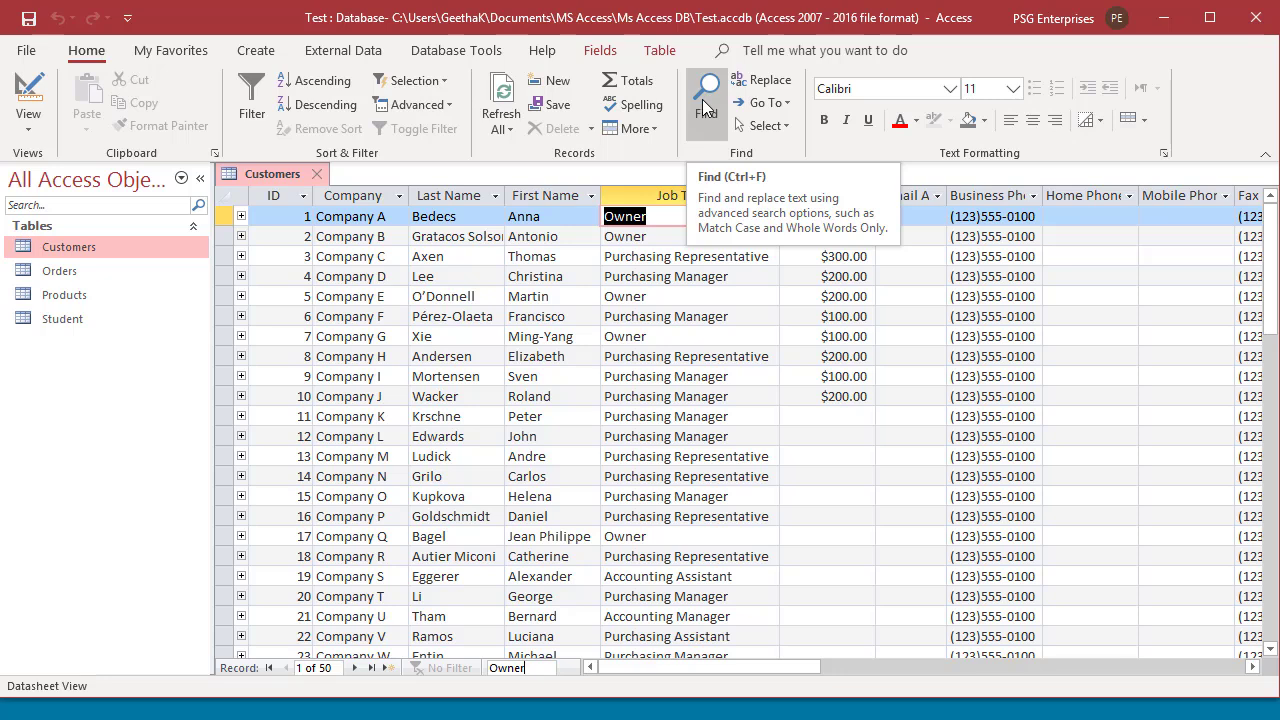
# Open Find and limit the search to the current field, with matching kept on Any Part of Field
pyautogui.click(705, 108)
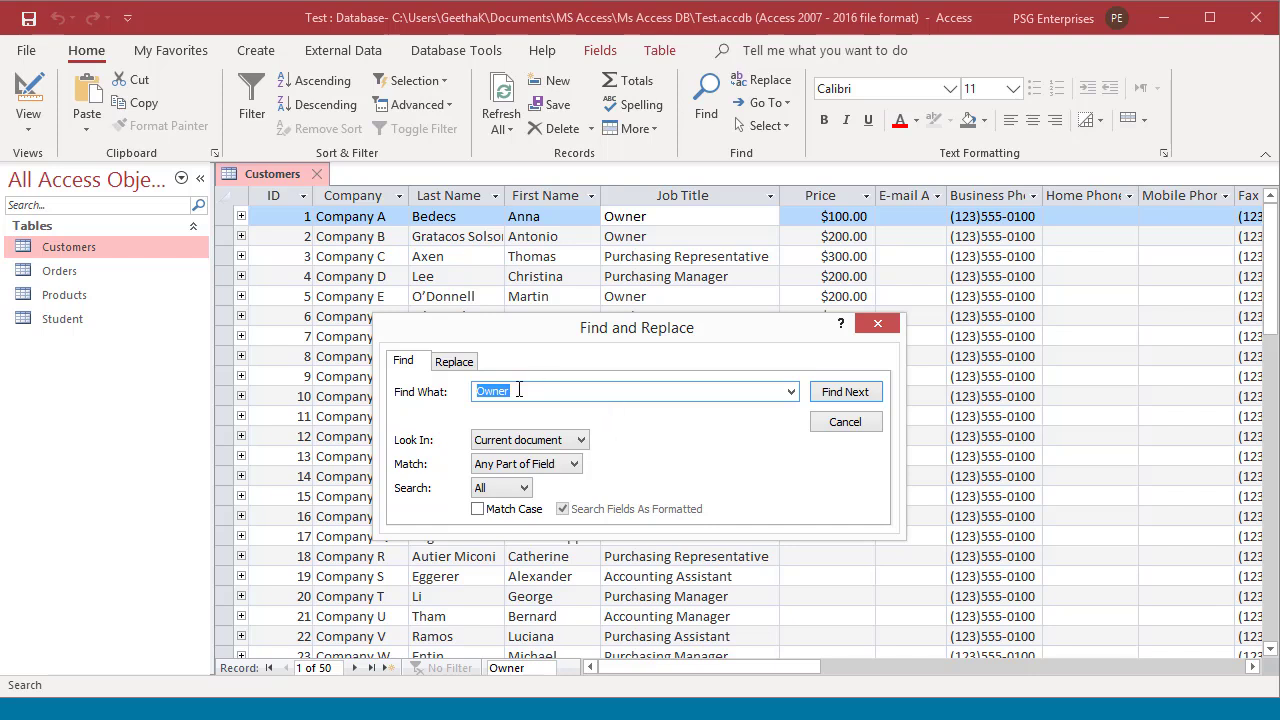
pyautogui.click(560, 444)
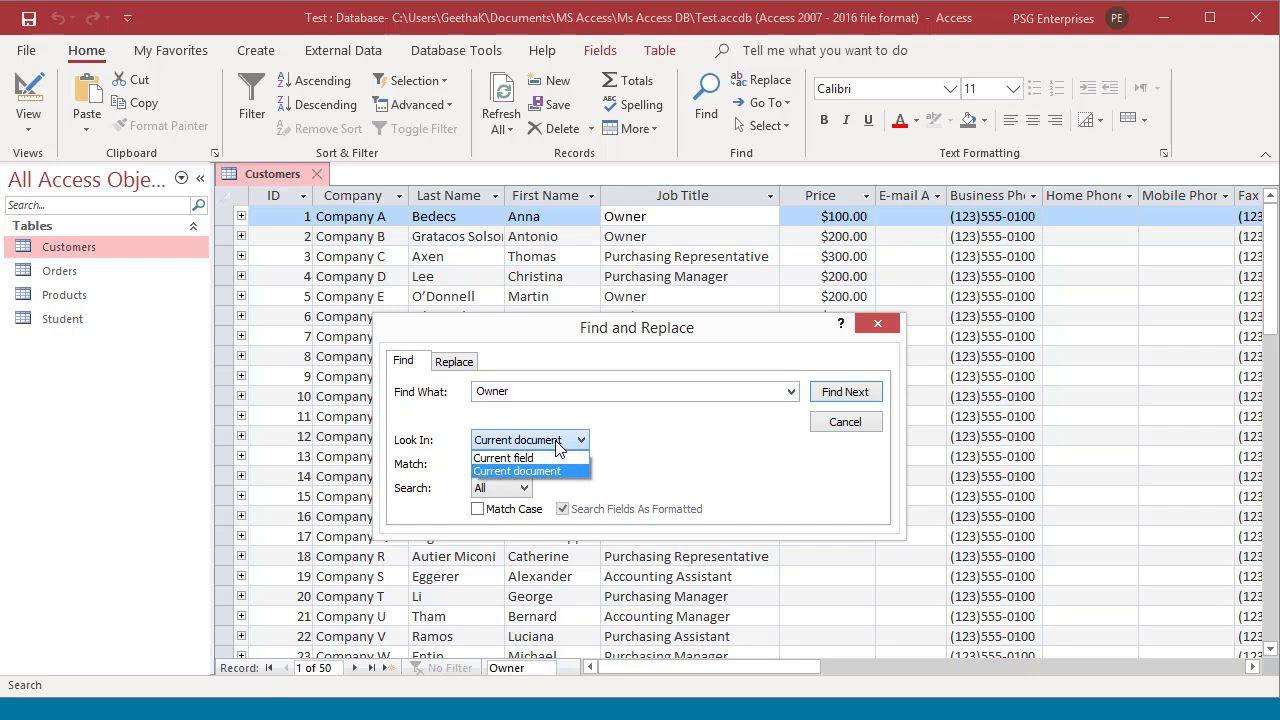
pyautogui.click(533, 458)
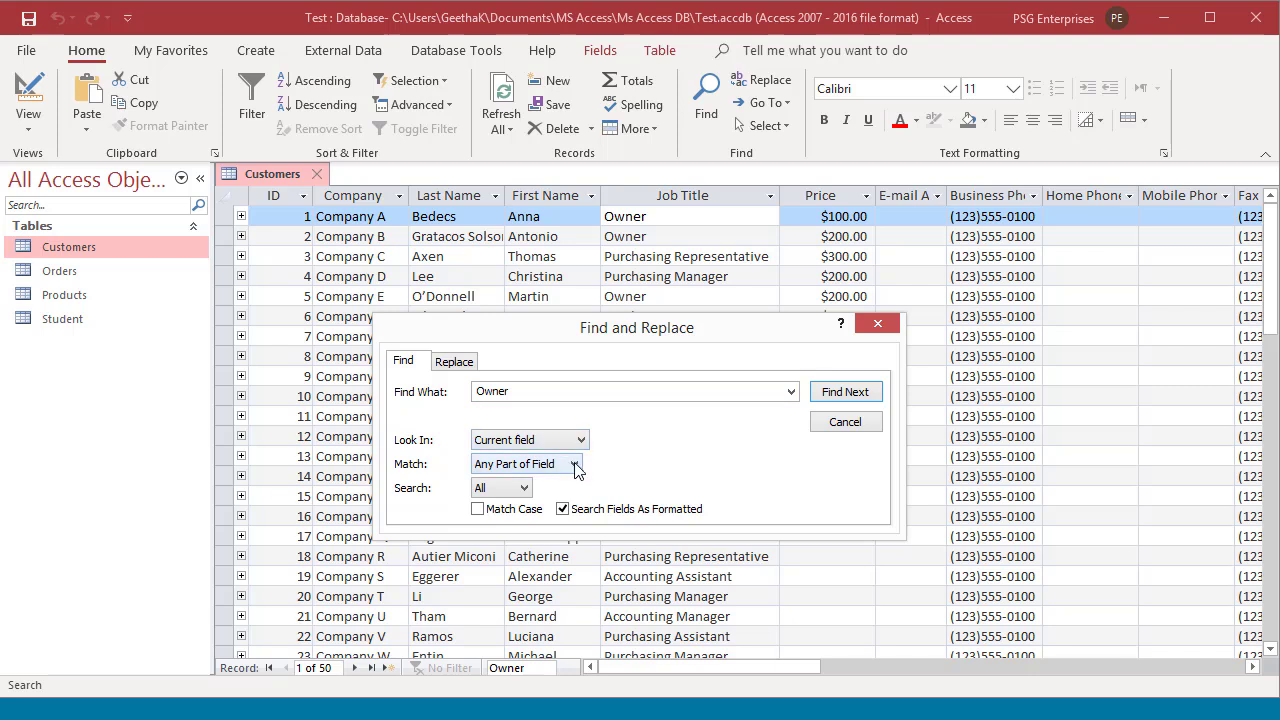
pyautogui.click(575, 466)
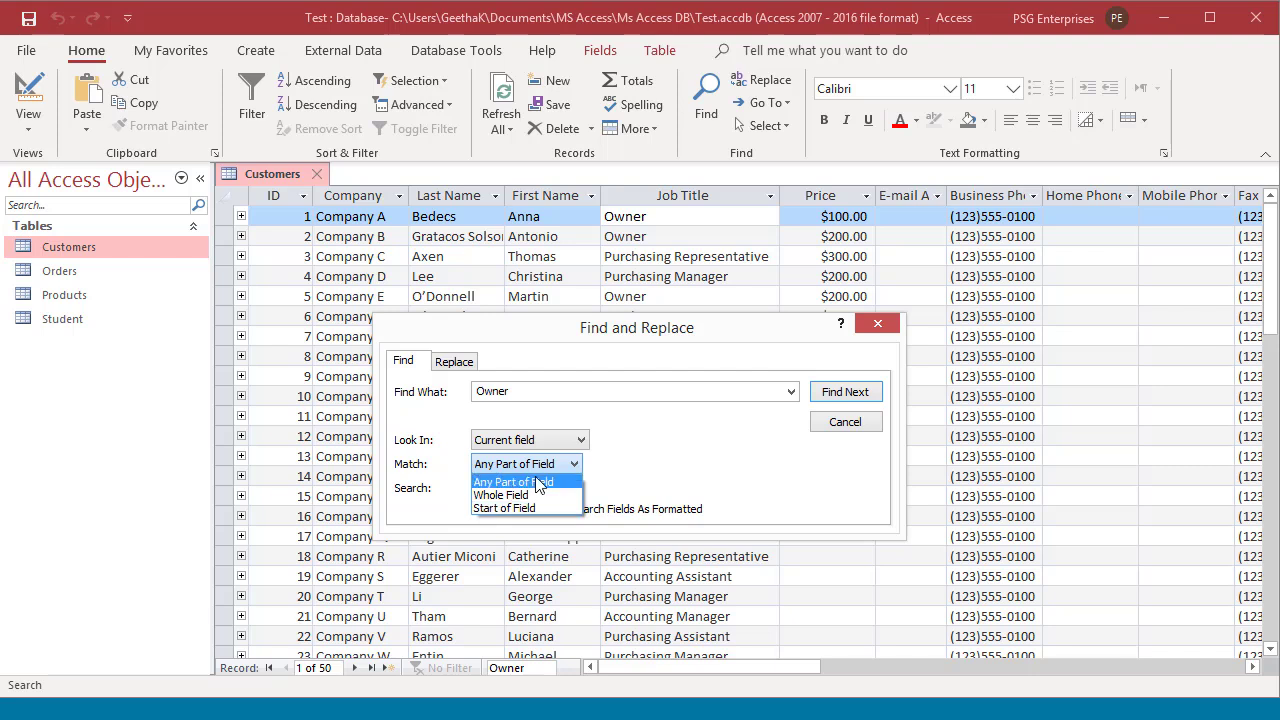
pyautogui.click(541, 464)
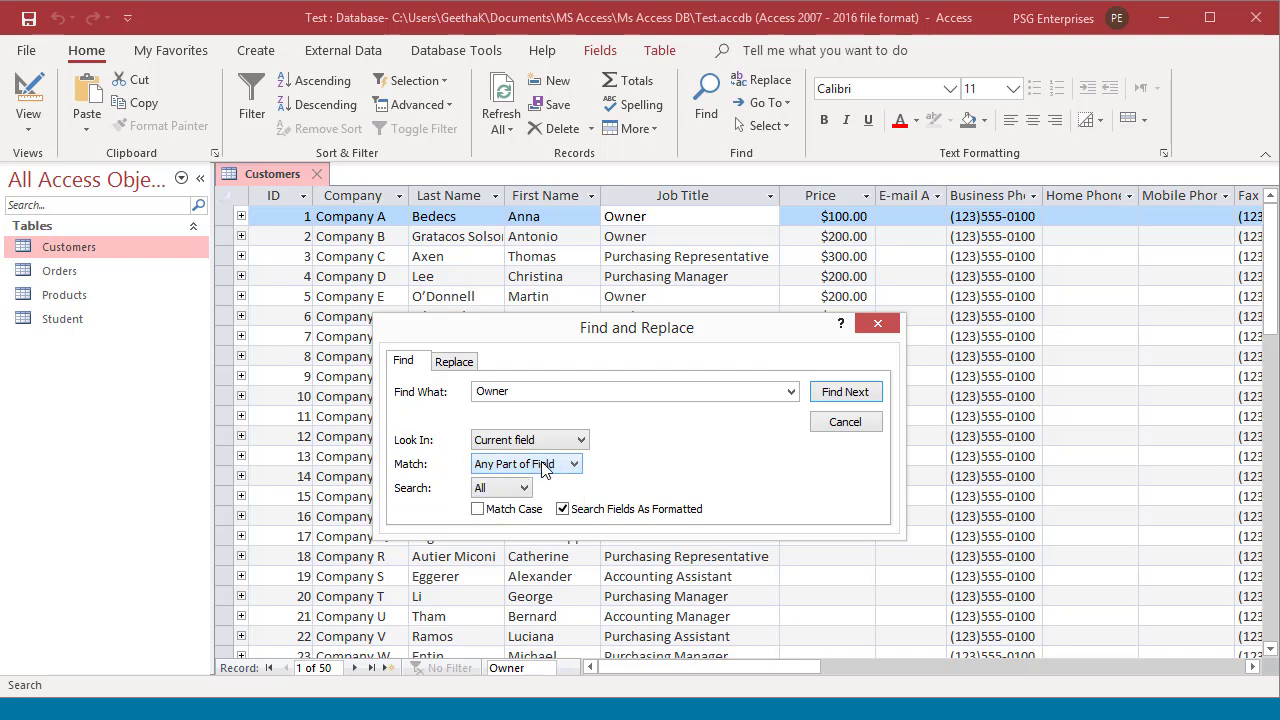
# Find the next occurrence of "ner" in any part of the Job Title field
pyautogui.doubleClick(495, 392)
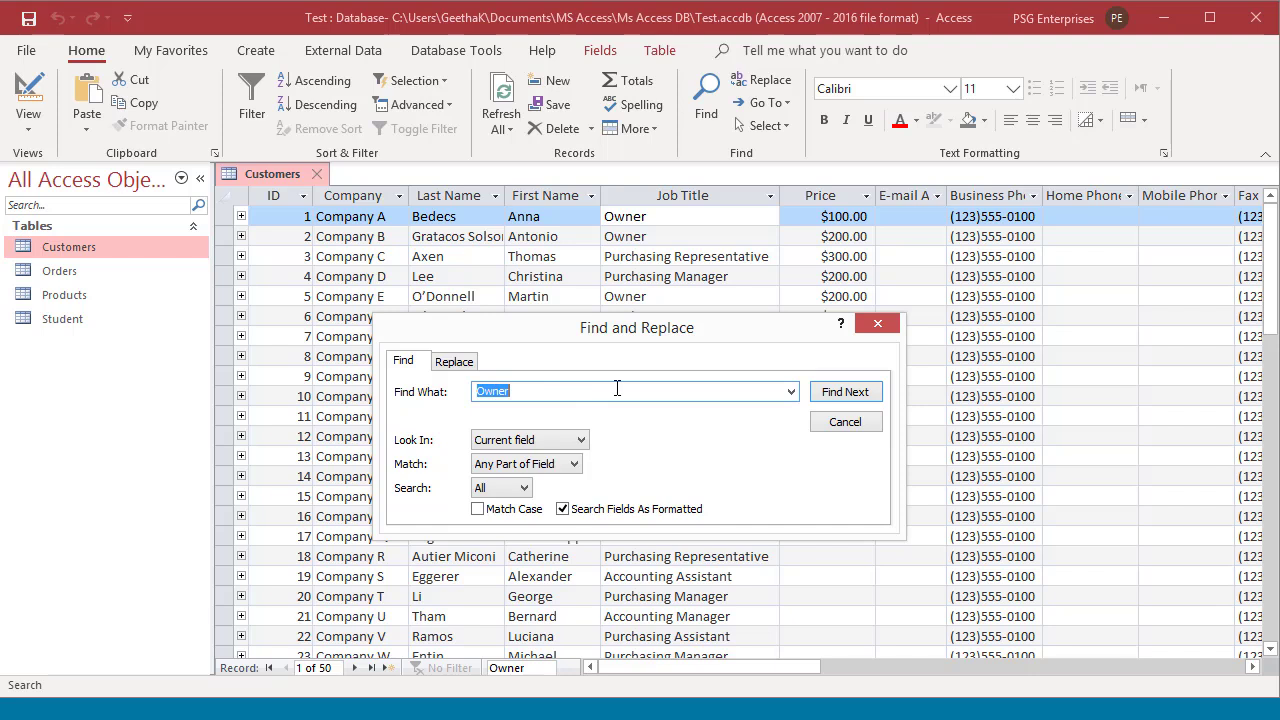
pyautogui.write('ne')
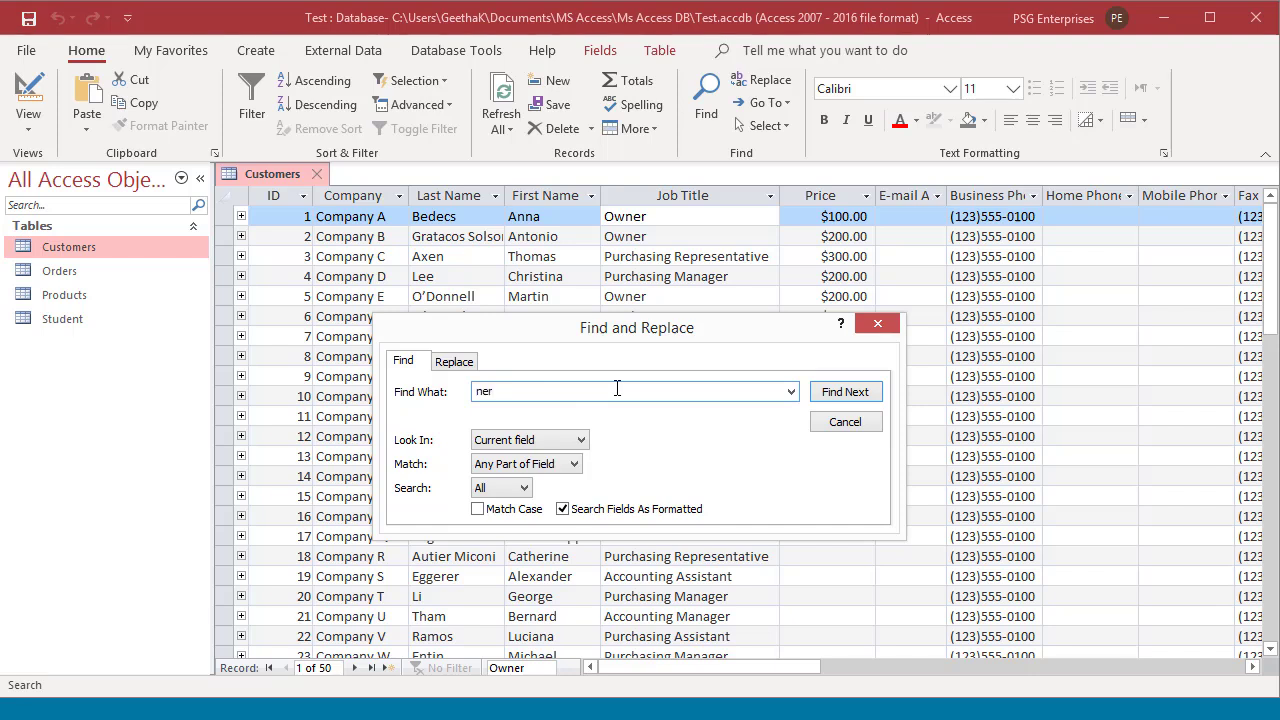
pyautogui.click(845, 392)
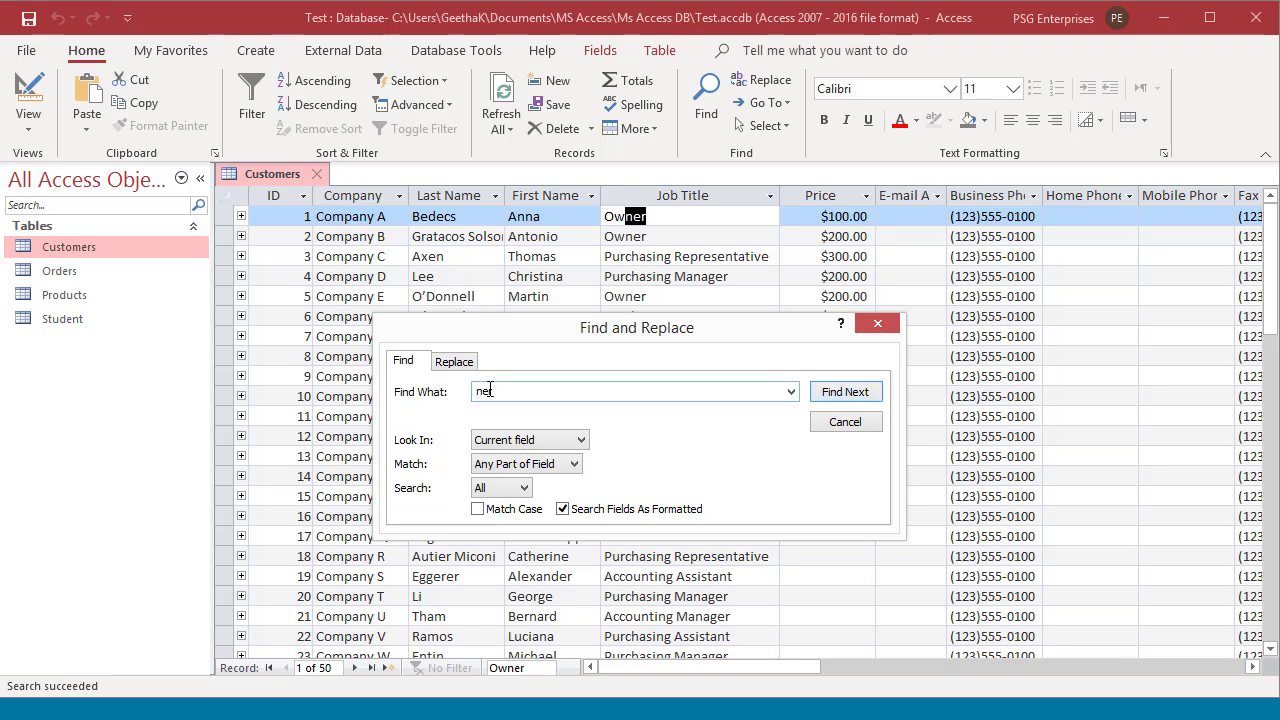
# Set the matching to Whole Field and search the Job Title field for "ner"
pyautogui.click(577, 466)
pyautogui.click(525, 496)
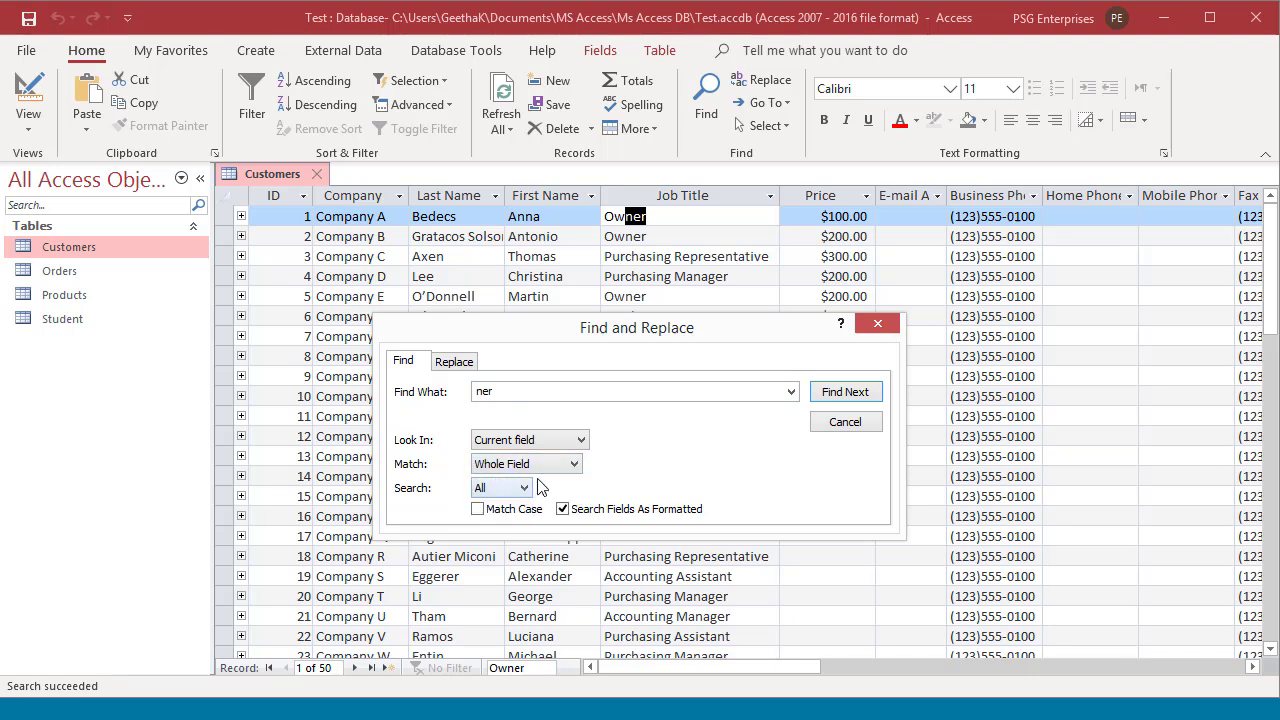
pyautogui.click(838, 393)
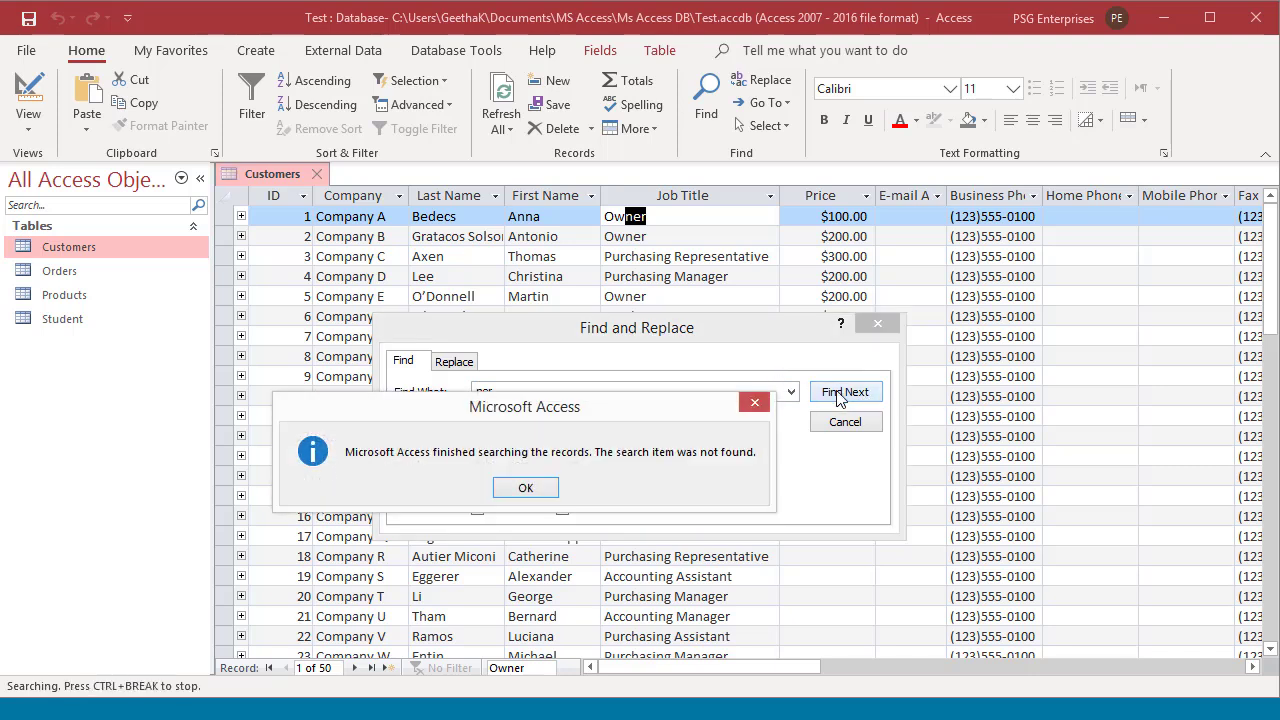
pyautogui.click(529, 486)
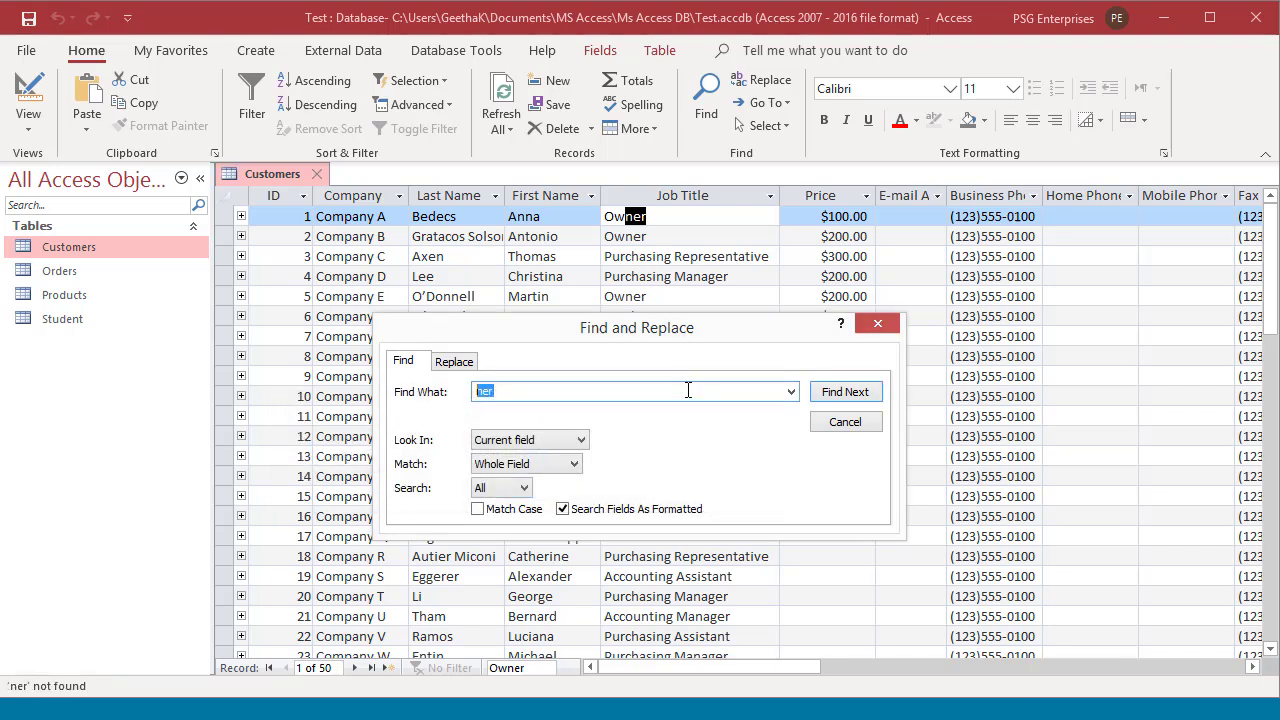
# Search the Job Title field for the whole value "Owner"
pyautogui.write('Ow')
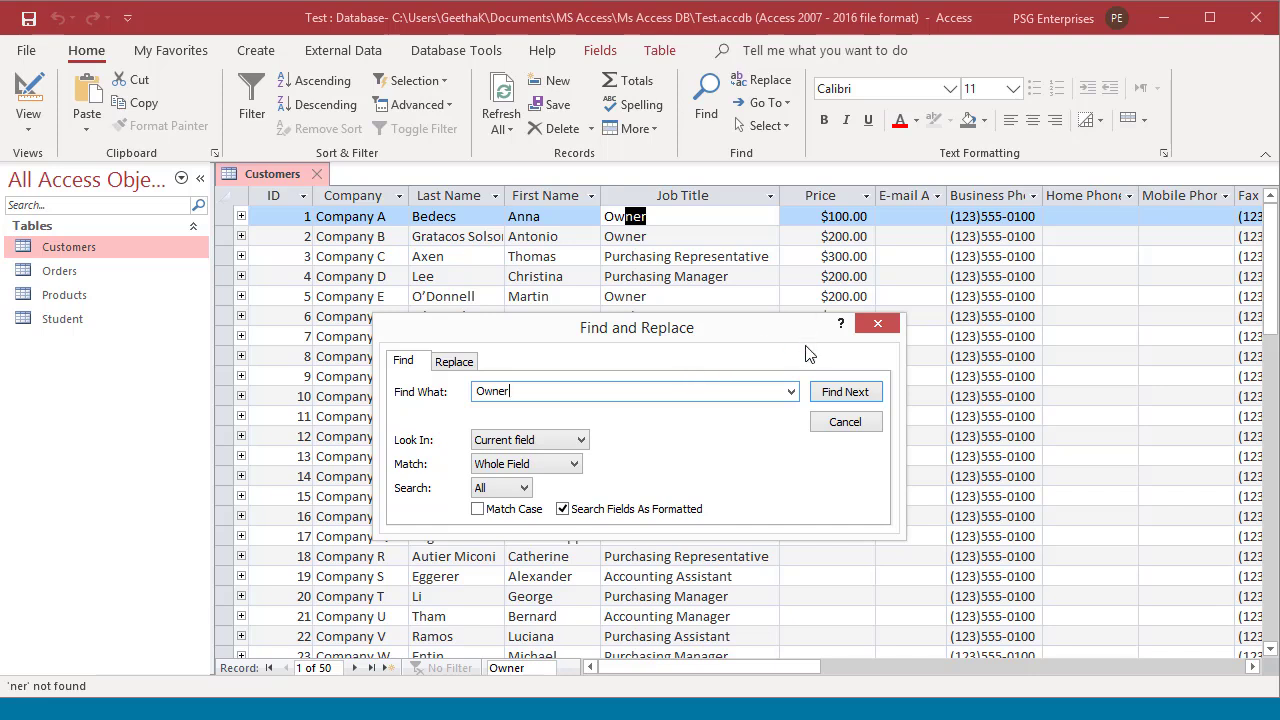
pyautogui.click(845, 392)
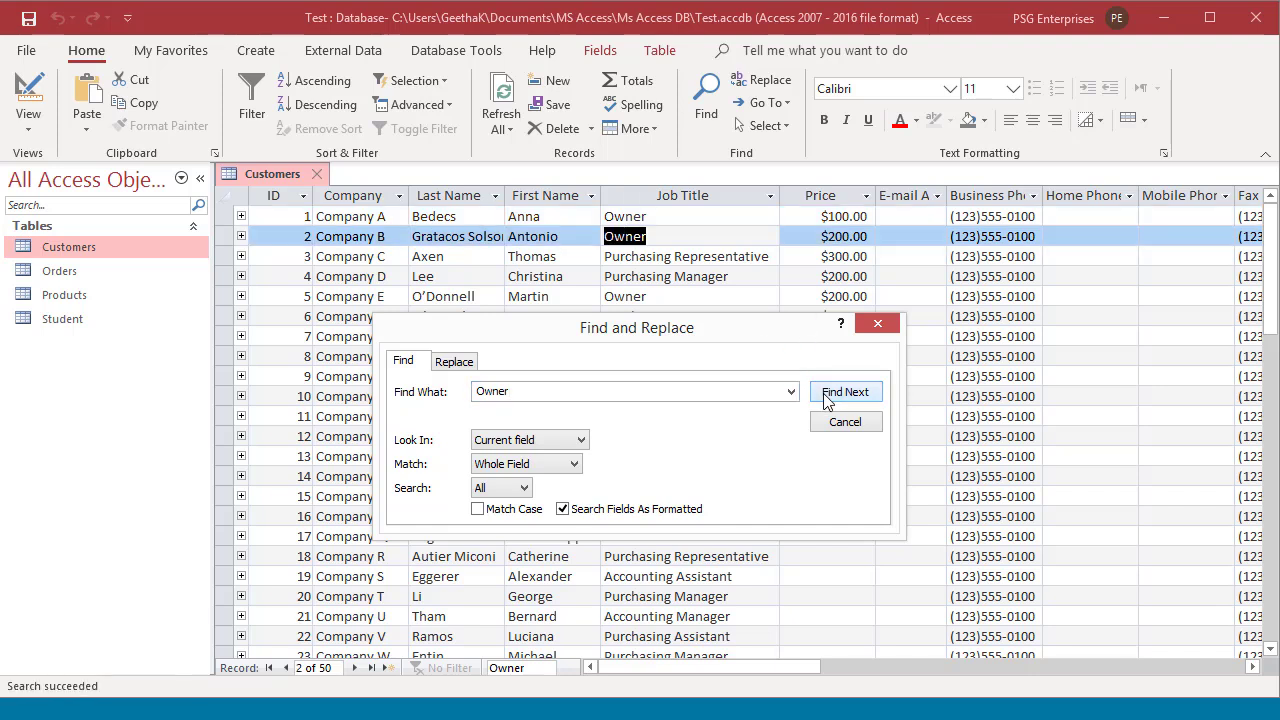
# Set the matching to Start of Field and search the Job Title field for "Pur"
pyautogui.click(571, 465)
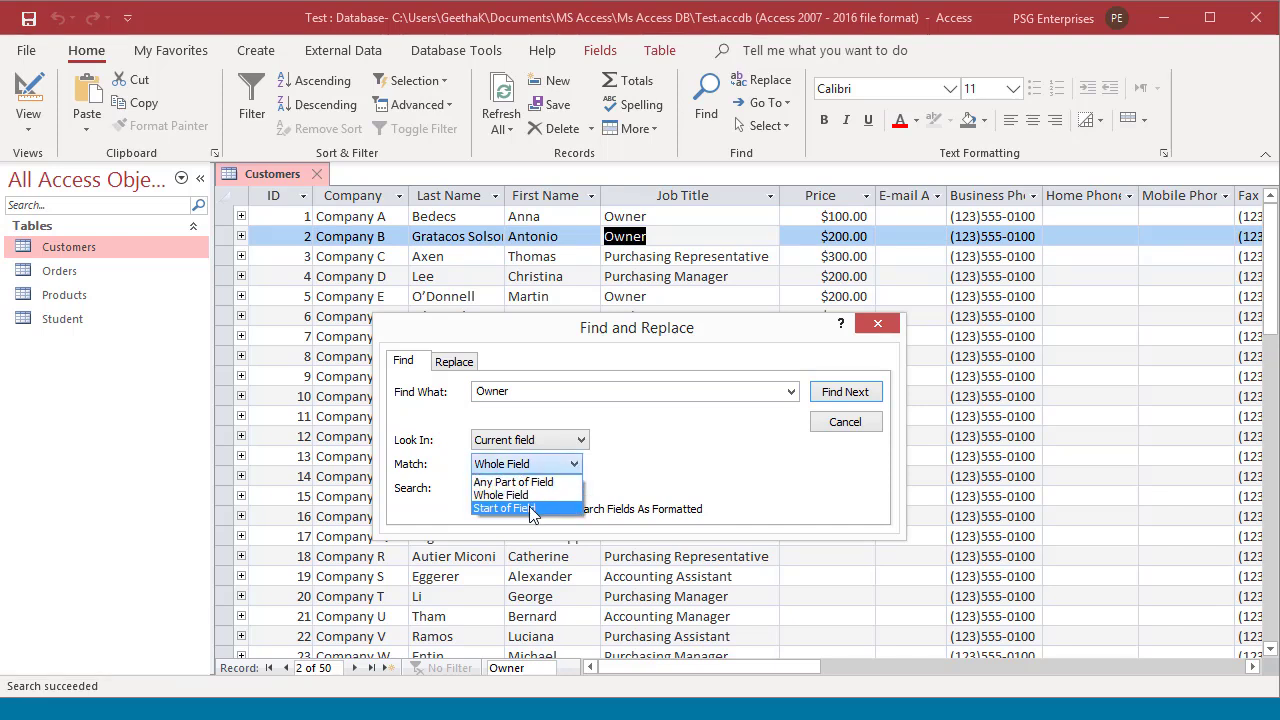
pyautogui.click(529, 506)
pyautogui.doubleClick(510, 392)
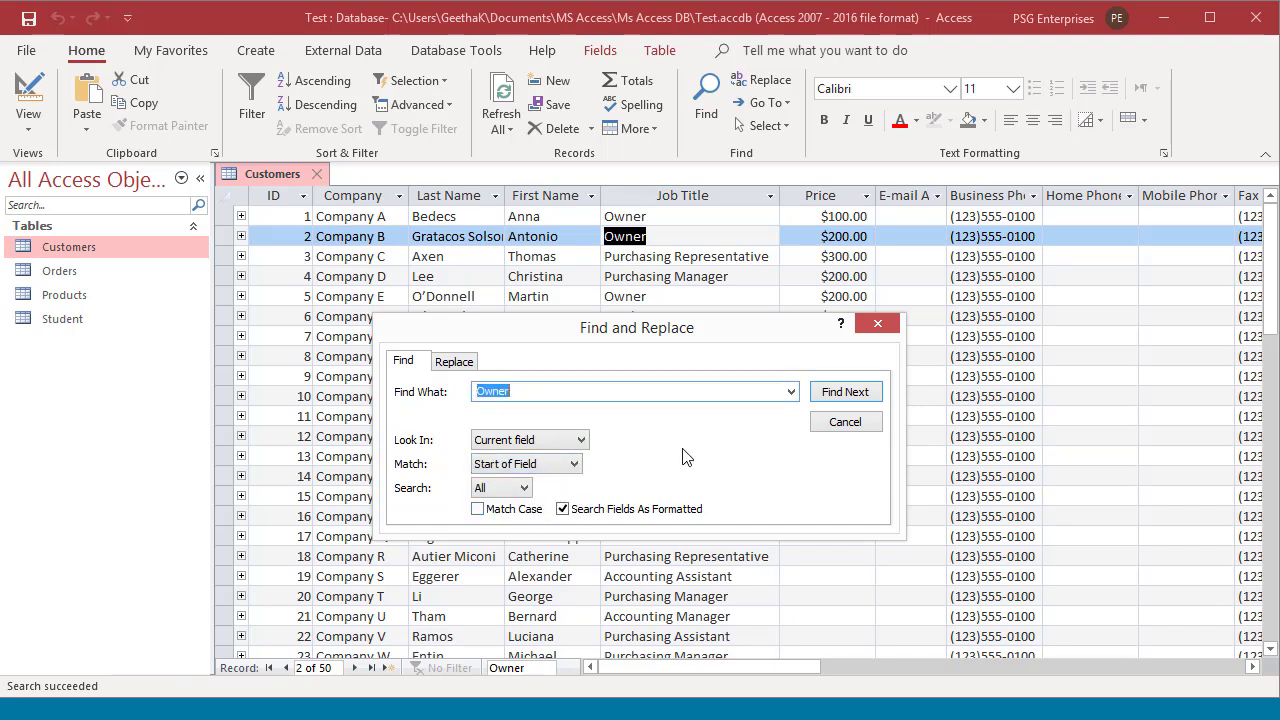
pyautogui.write('Pur')
pyautogui.click(835, 397)
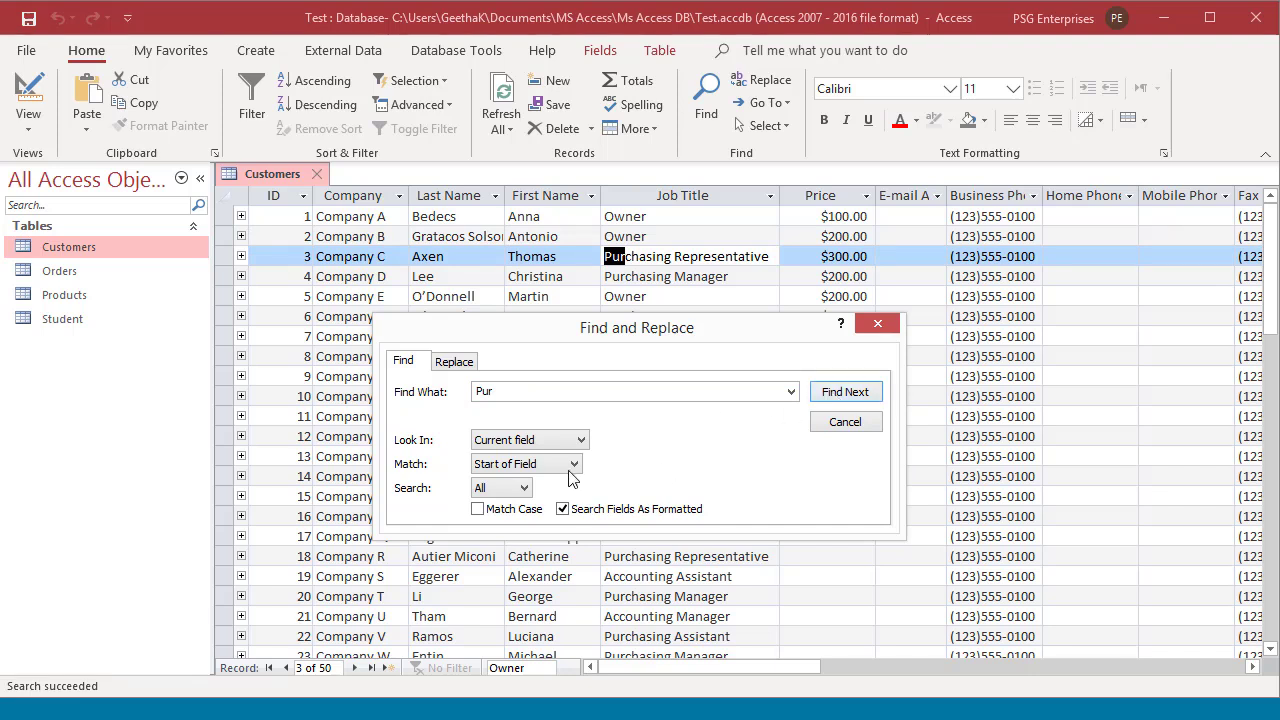
# Turn on Match Case and search the start of the Job Title field for lowercase "pur"
pyautogui.click(478, 510)
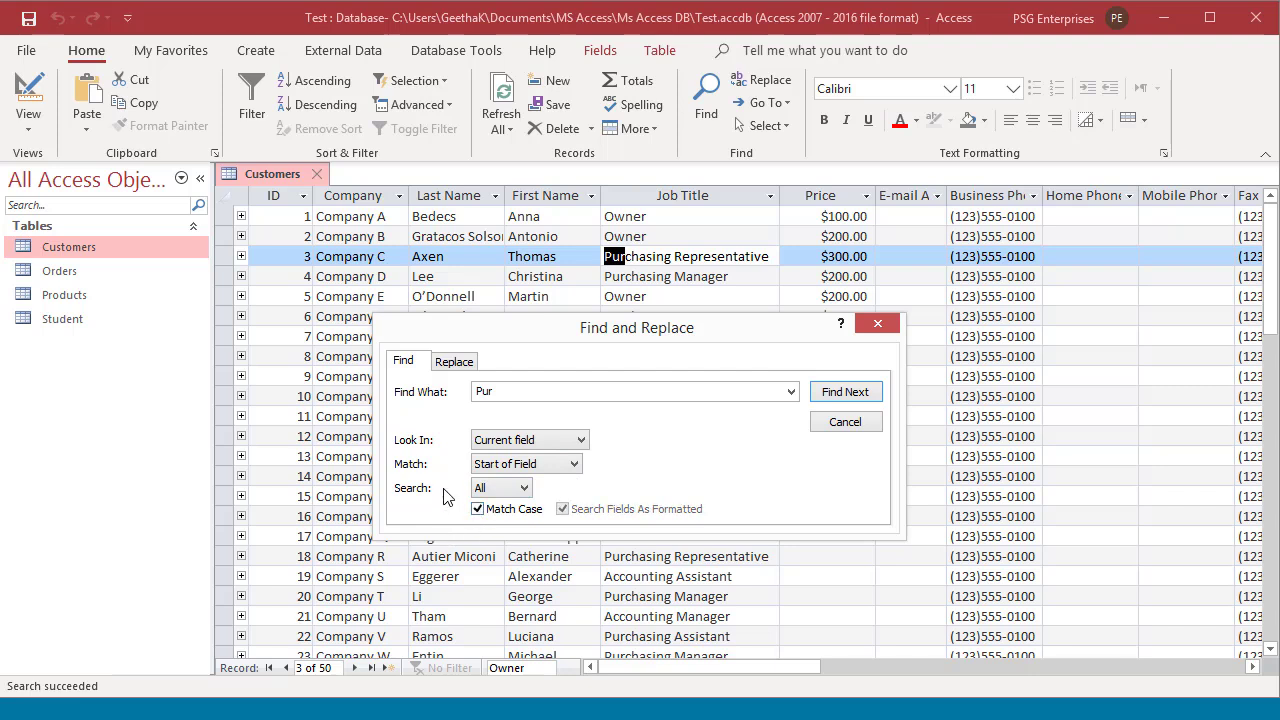
pyautogui.moveTo(500, 391); pyautogui.dragTo(472, 392)
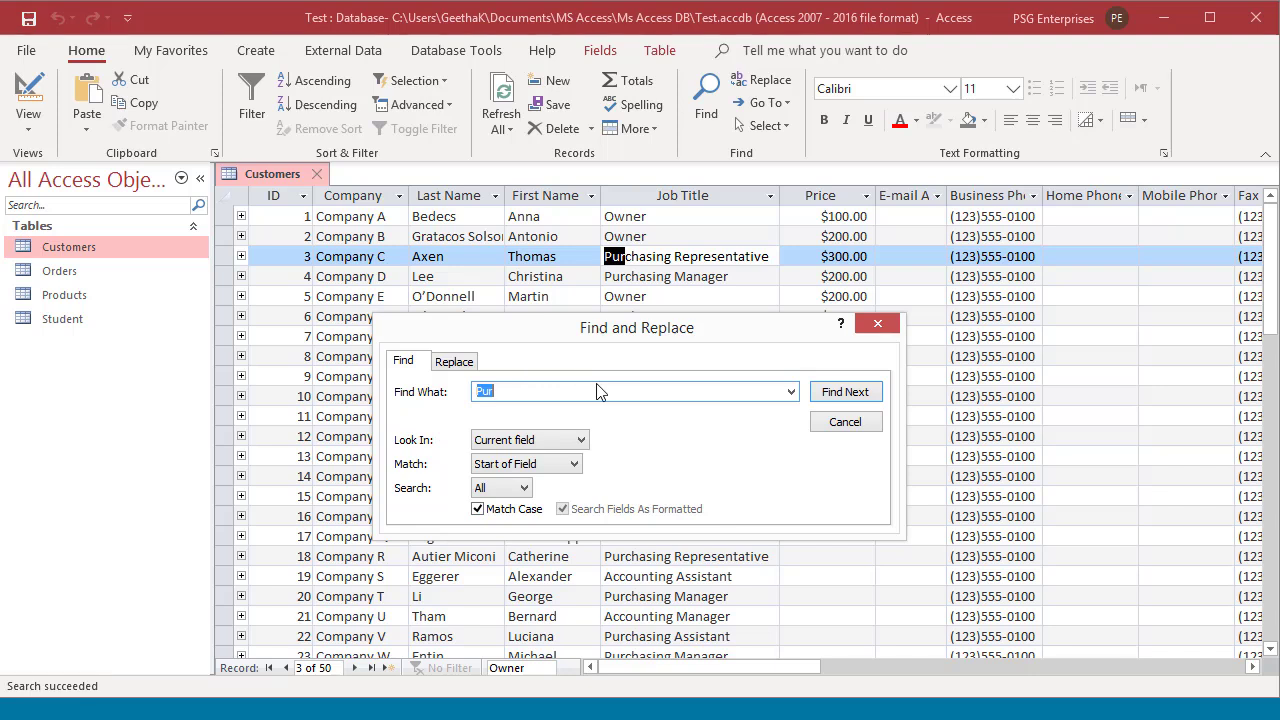
pyautogui.write('p')
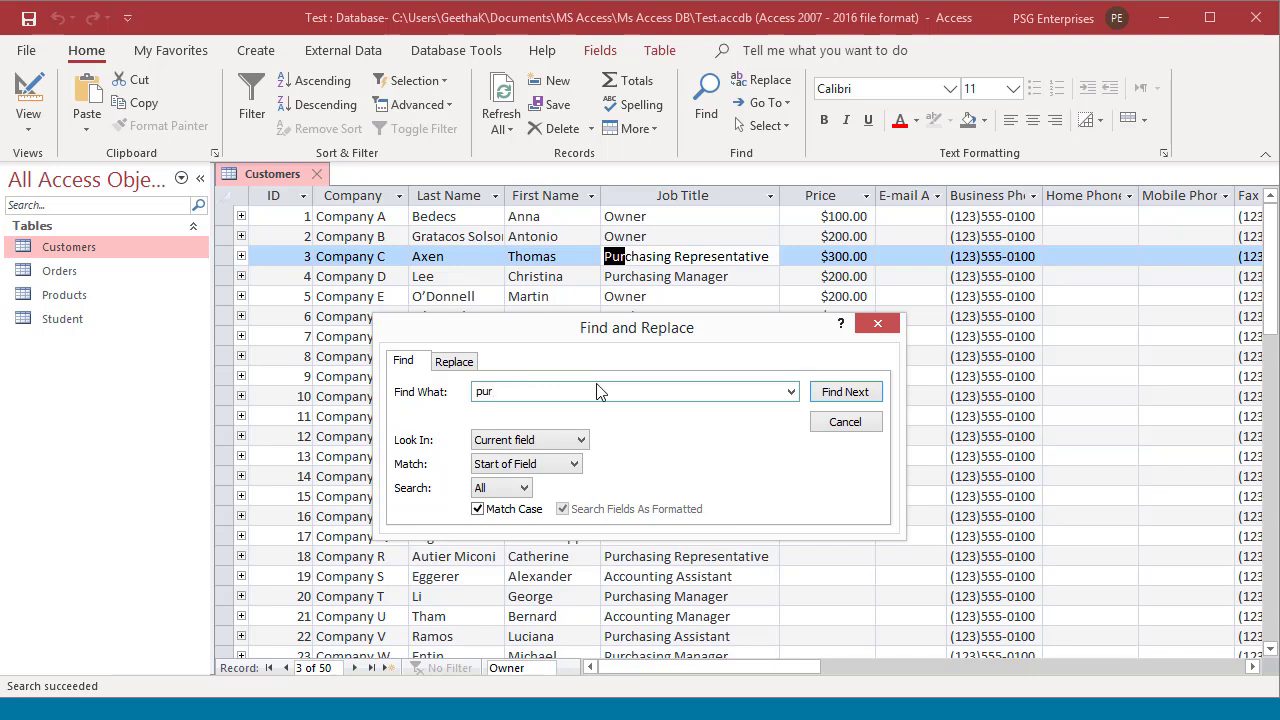
pyautogui.click(828, 396)
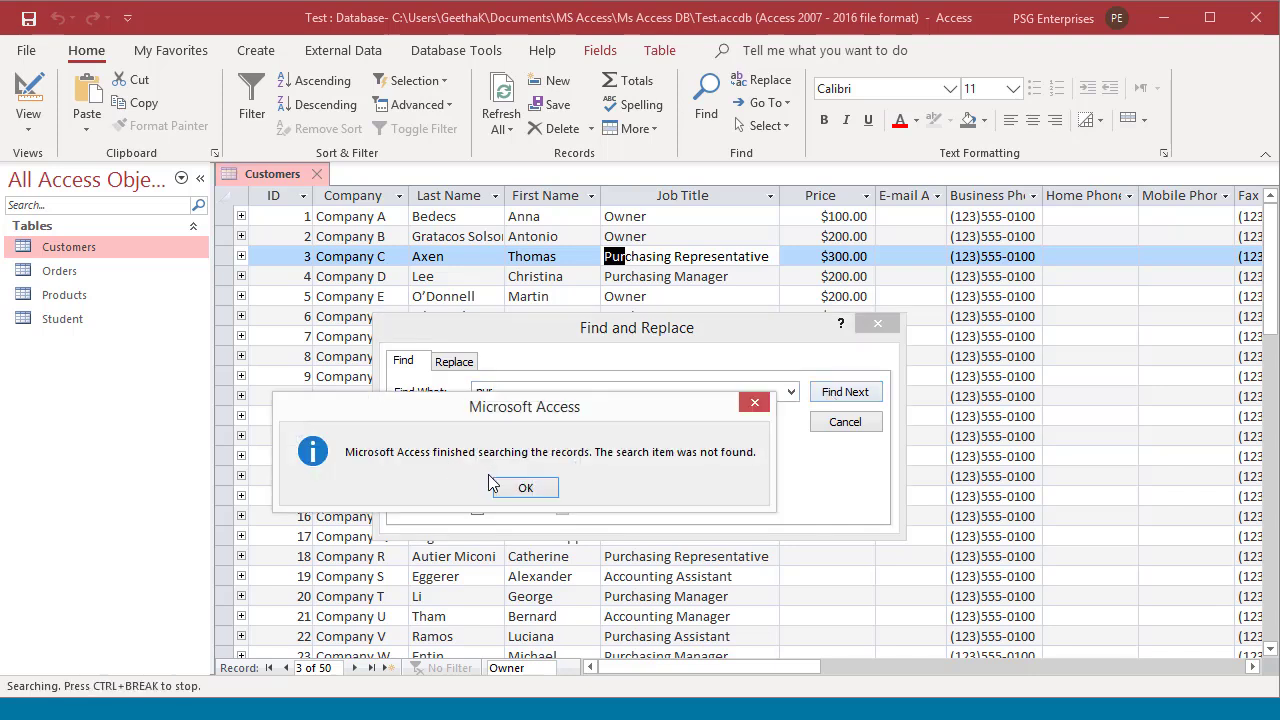
pyautogui.click(525, 489)
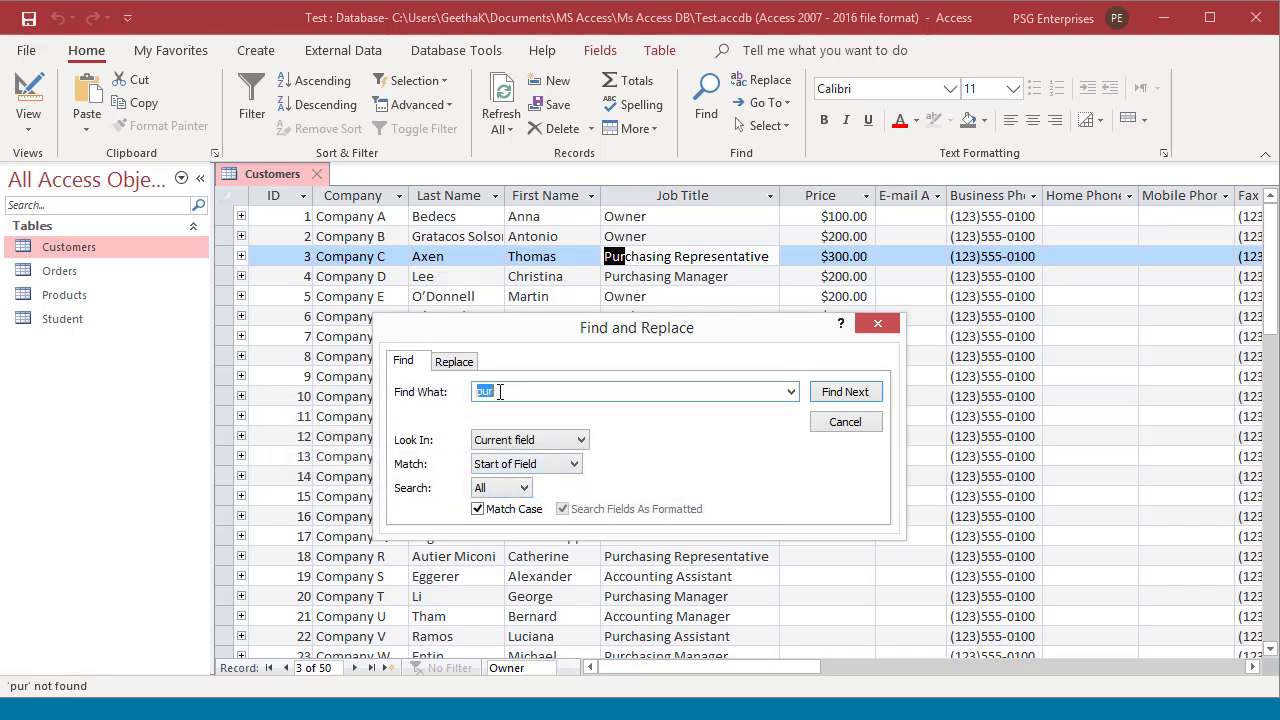
# Find the next case-sensitive "Pur" at the start of the Job Title field, and turn Match Case off
pyautogui.write('P')
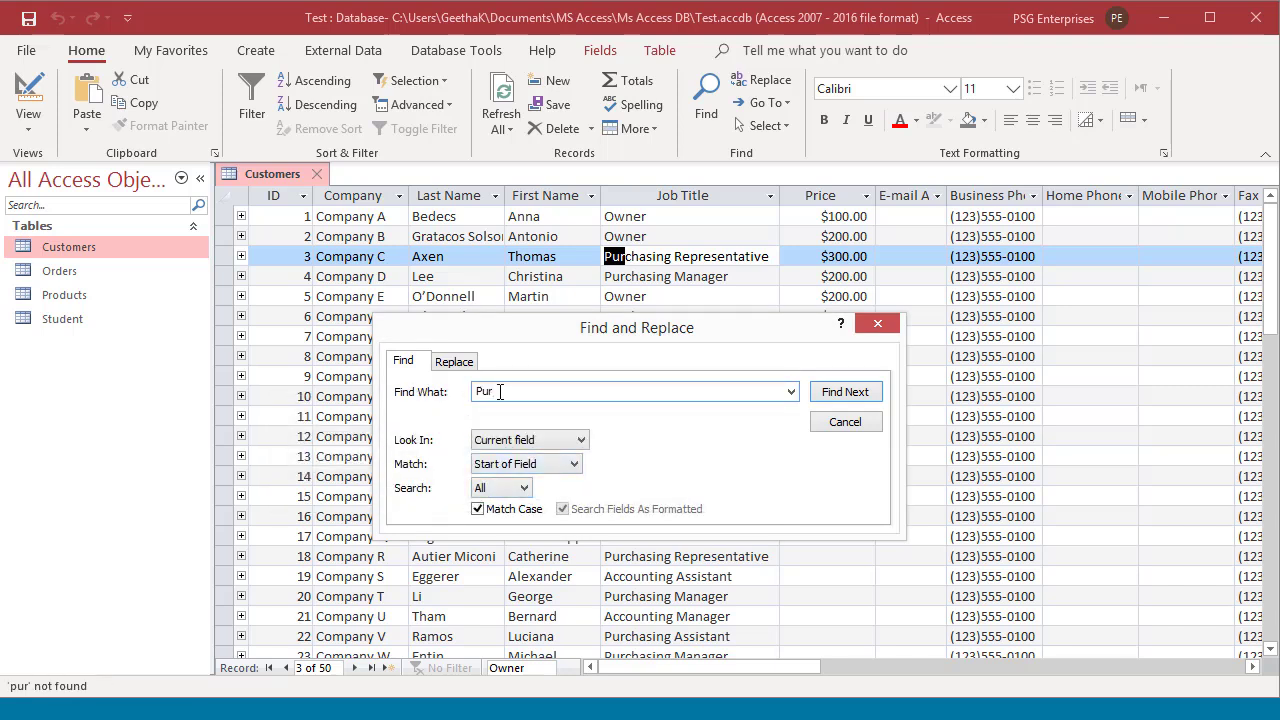
pyautogui.click(825, 396)
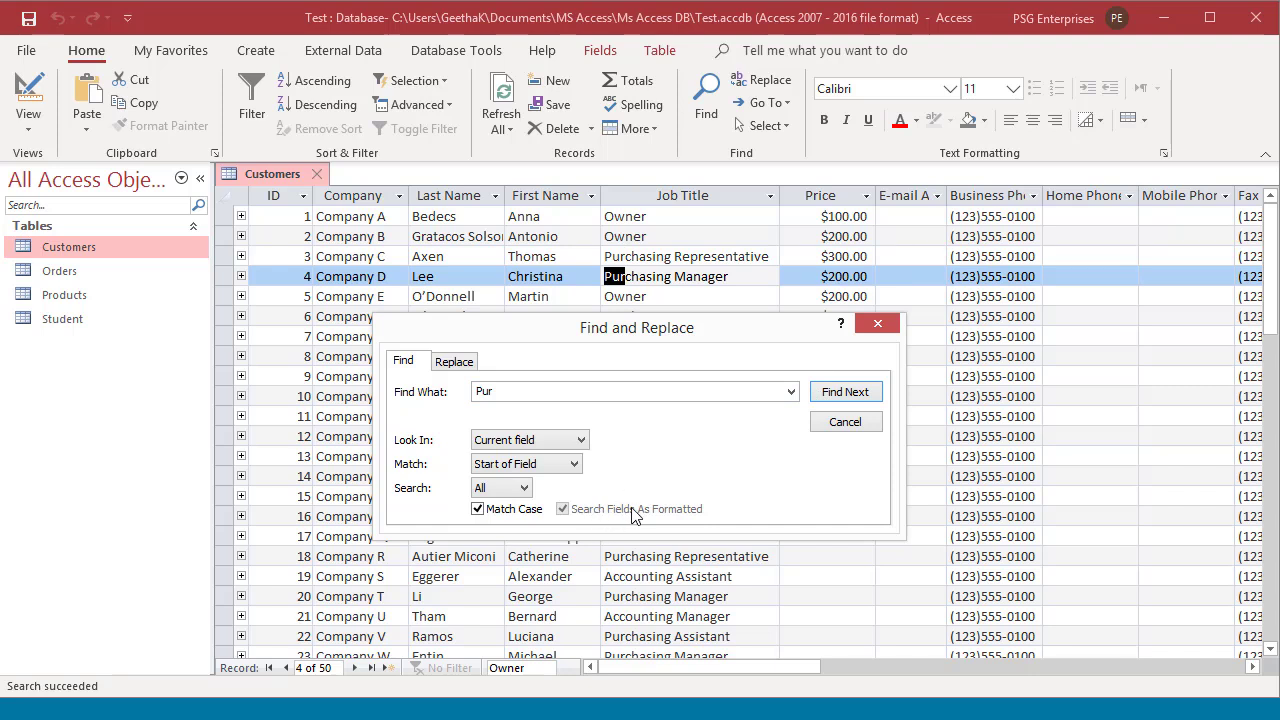
pyautogui.click(477, 510)
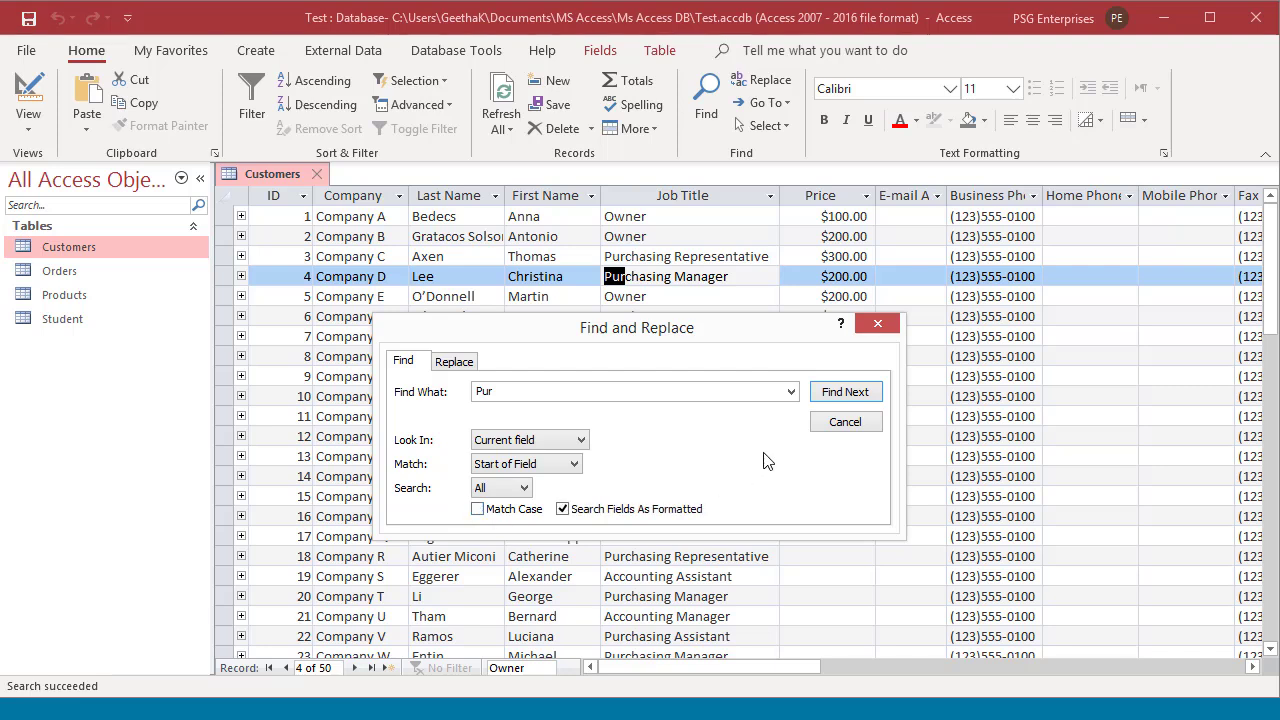
# Search the Price field for 200 with matching set to Whole Field and Search Fields As Formatted kept on
pyautogui.click(824, 198)
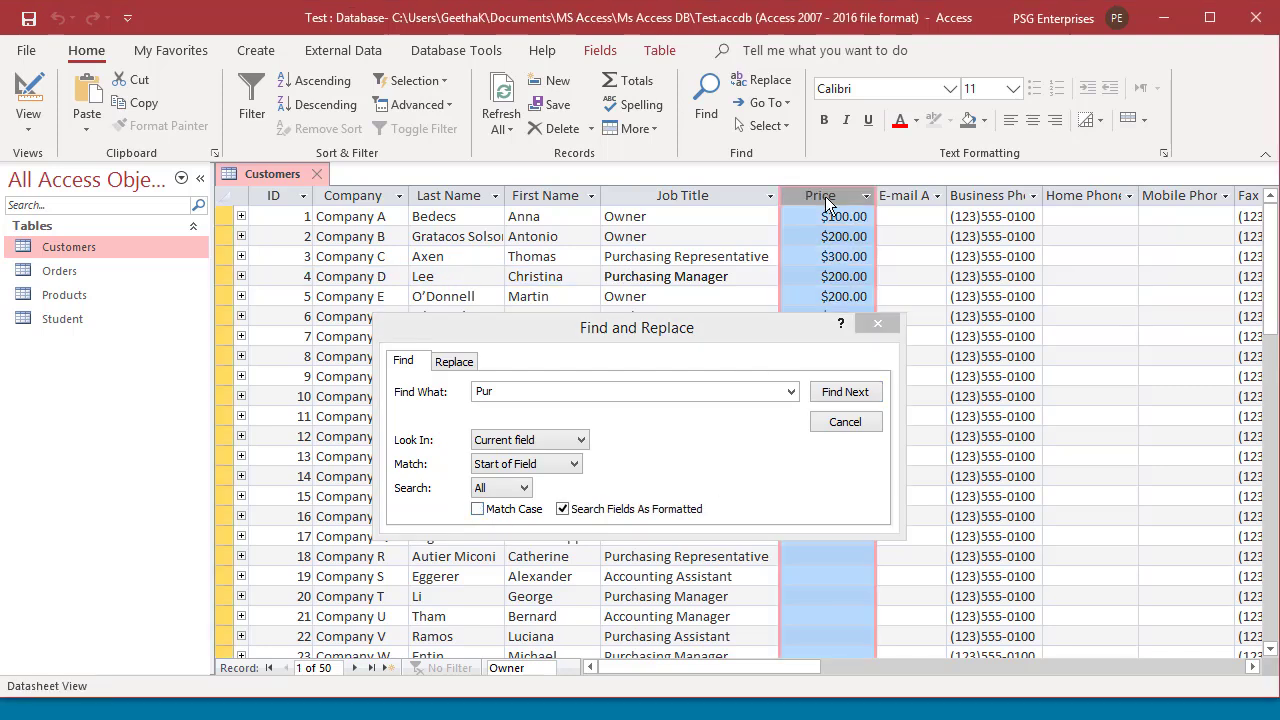
pyautogui.doubleClick(493, 391)
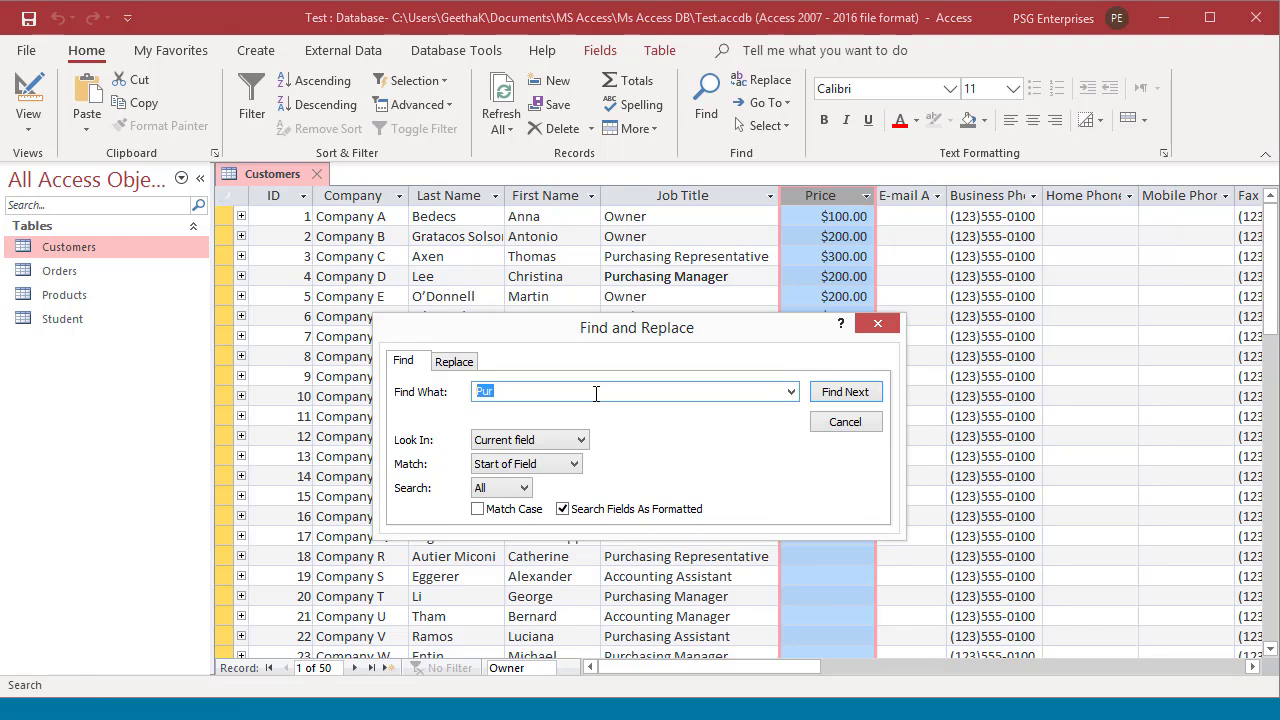
pyautogui.write('100')
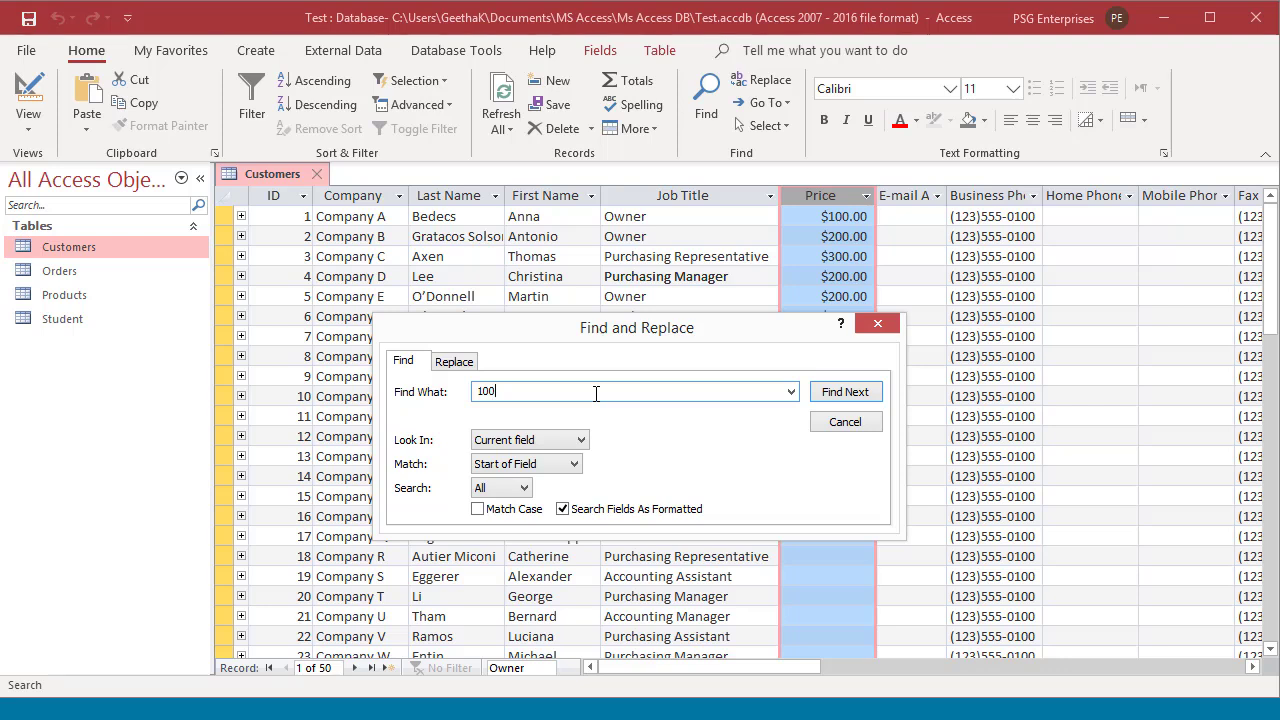
pyautogui.press('BackSpace')
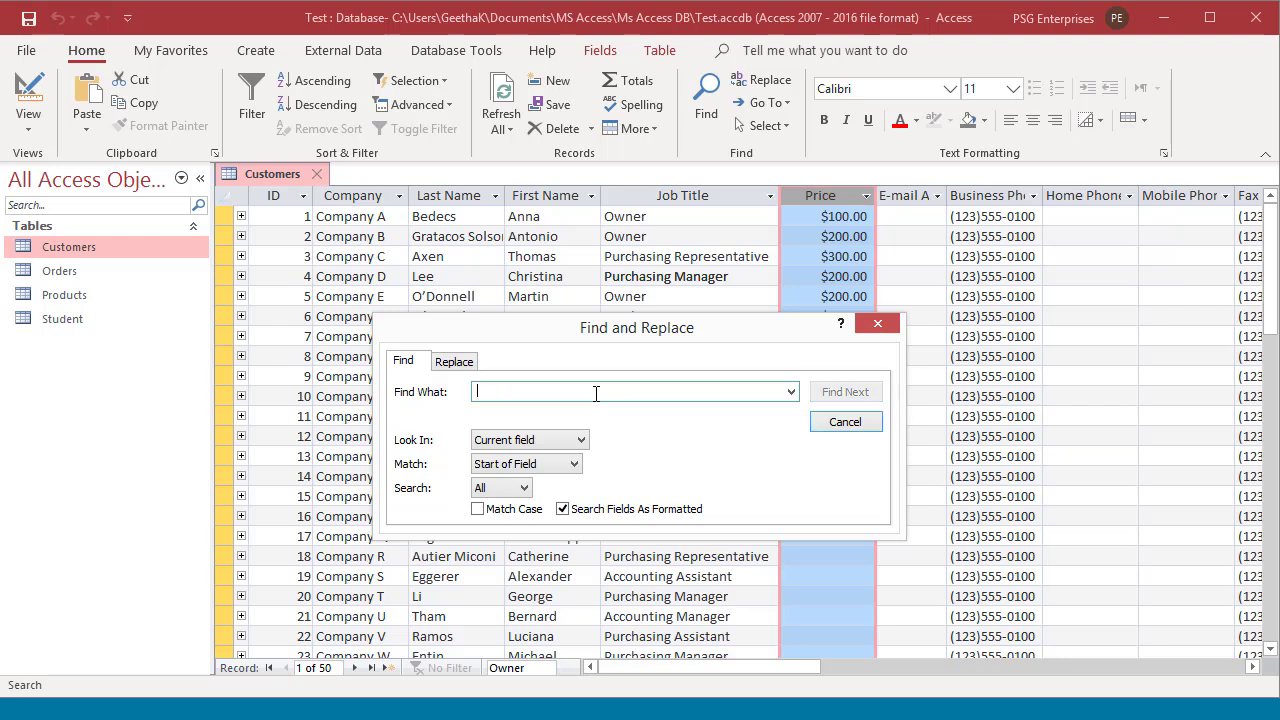
pyautogui.write('200')
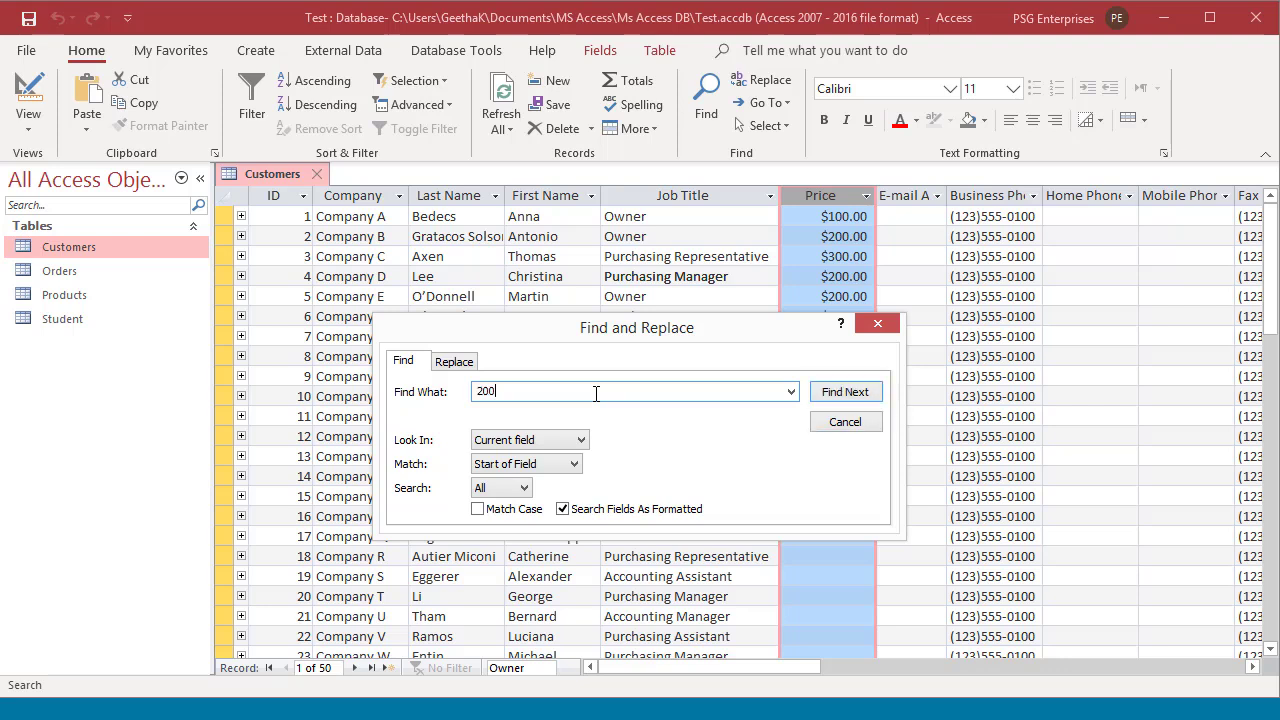
pyautogui.click(545, 464)
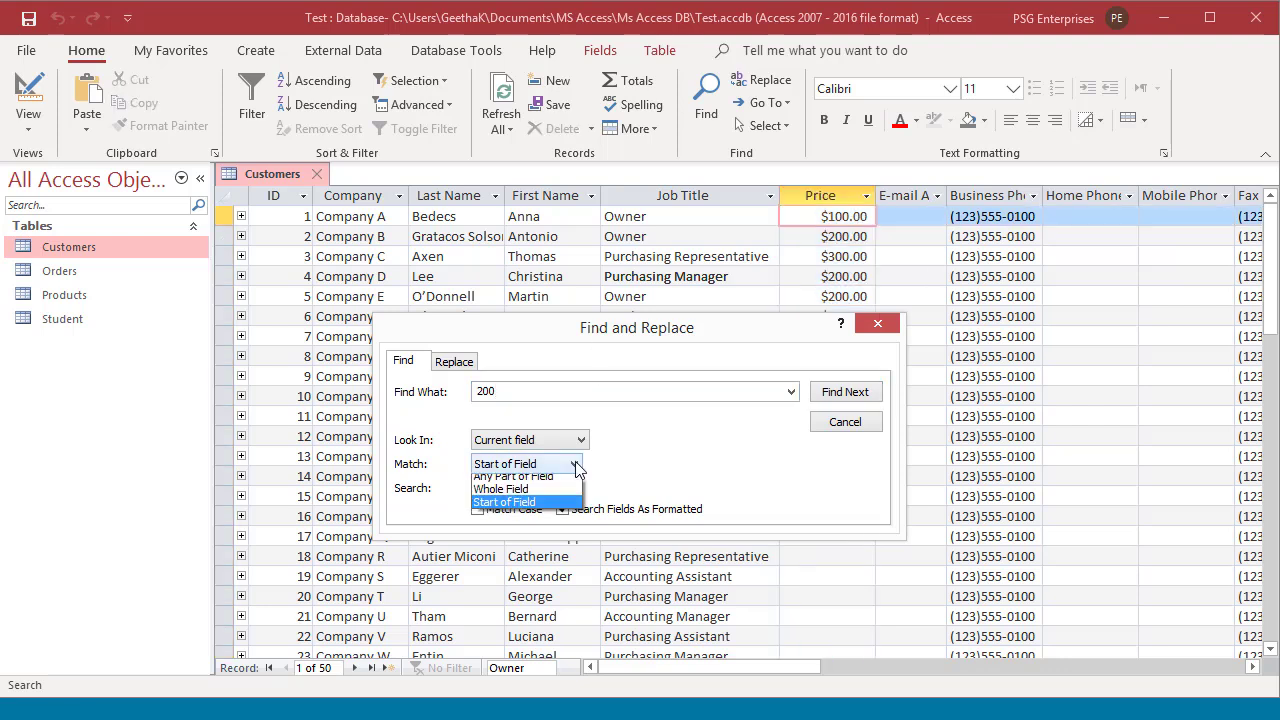
pyautogui.click(540, 495)
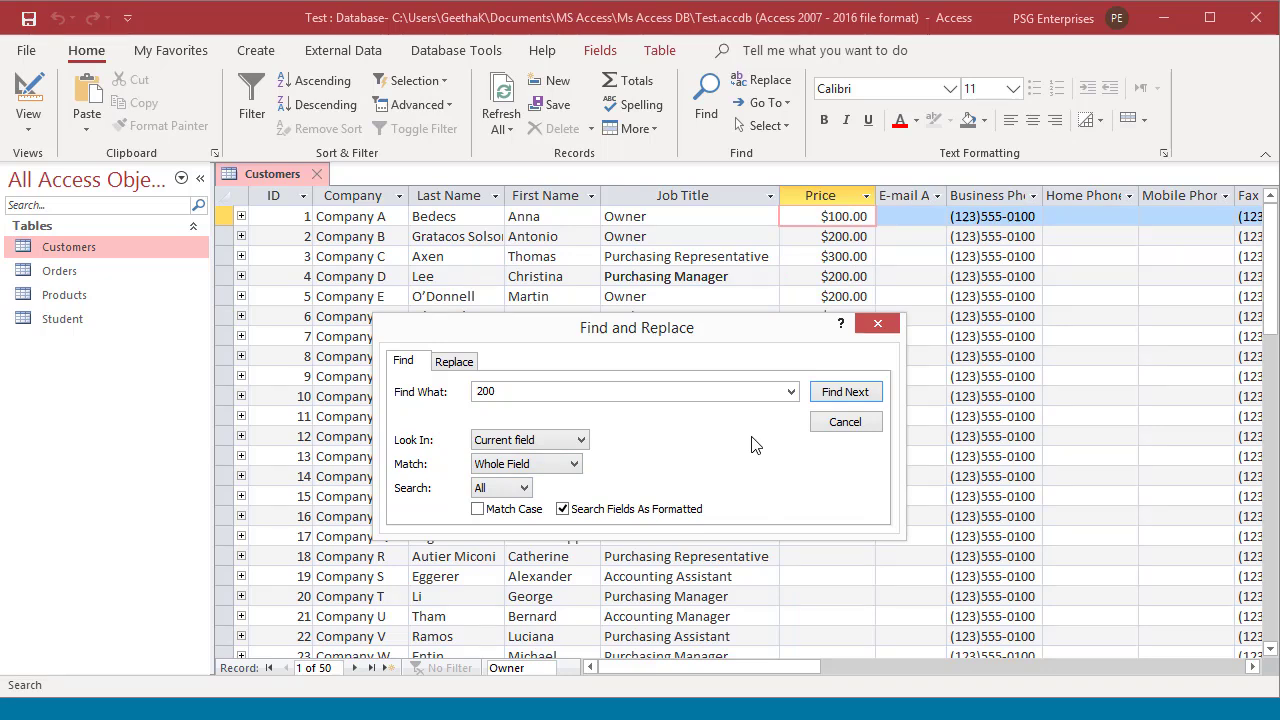
pyautogui.click(829, 393)
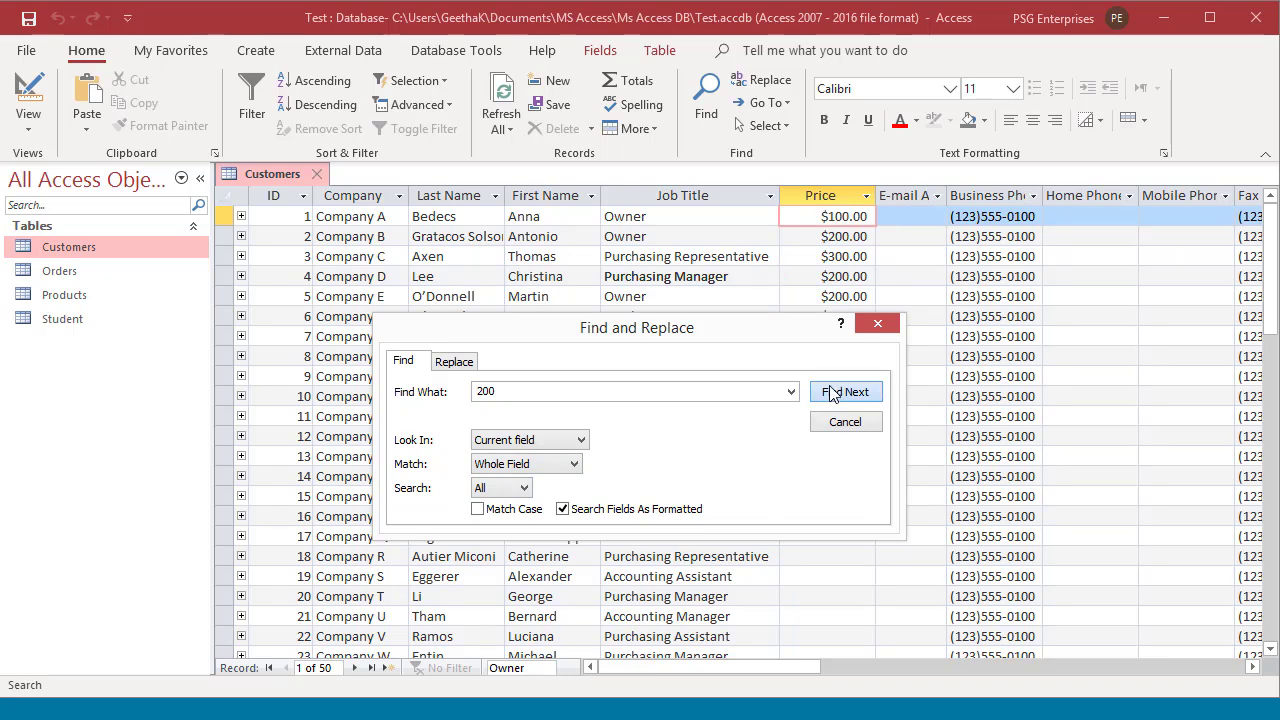
pyautogui.click(526, 487)
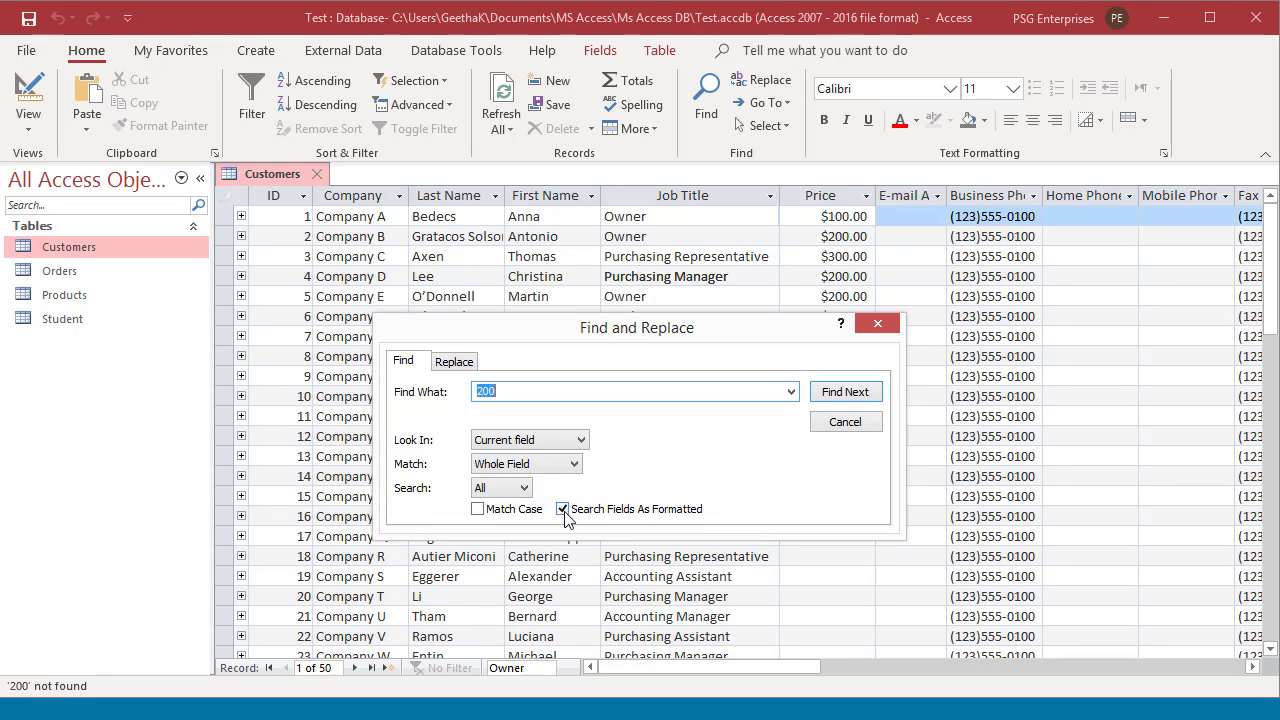
# Turn off Search Fields As Formatted and search the Price field for the whole value 200
pyautogui.click(563, 510)
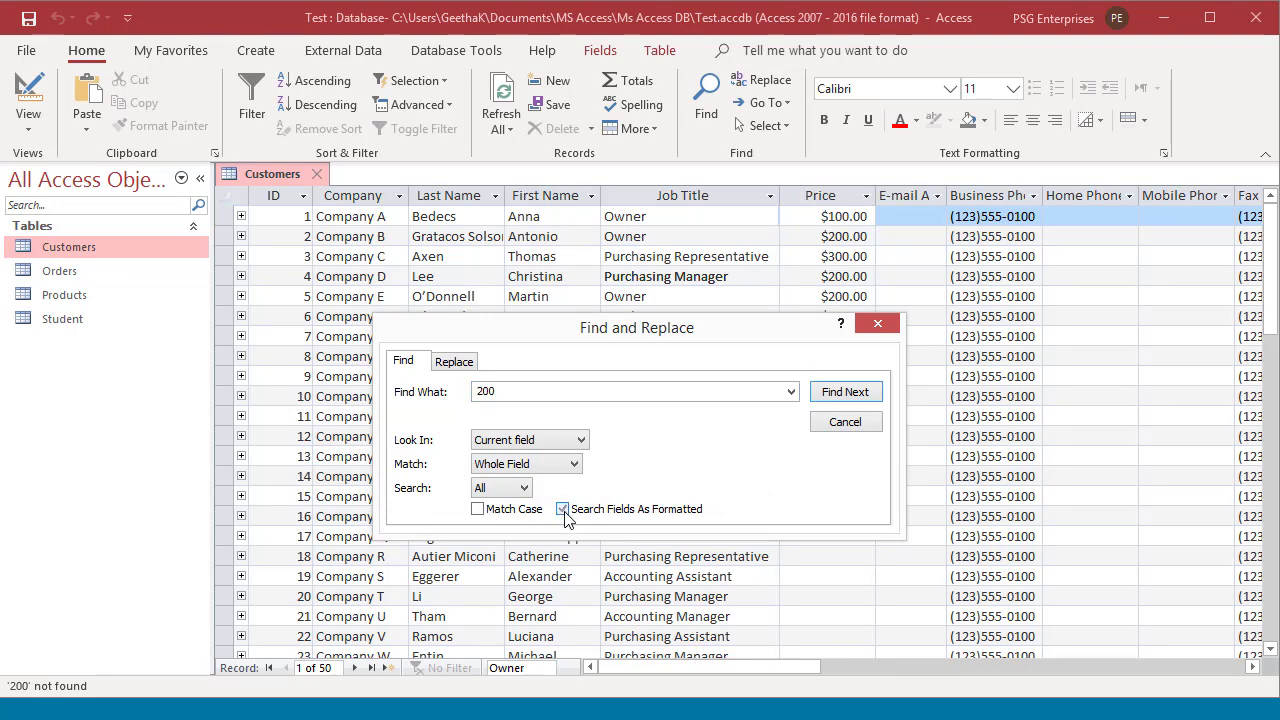
pyautogui.click(835, 393)
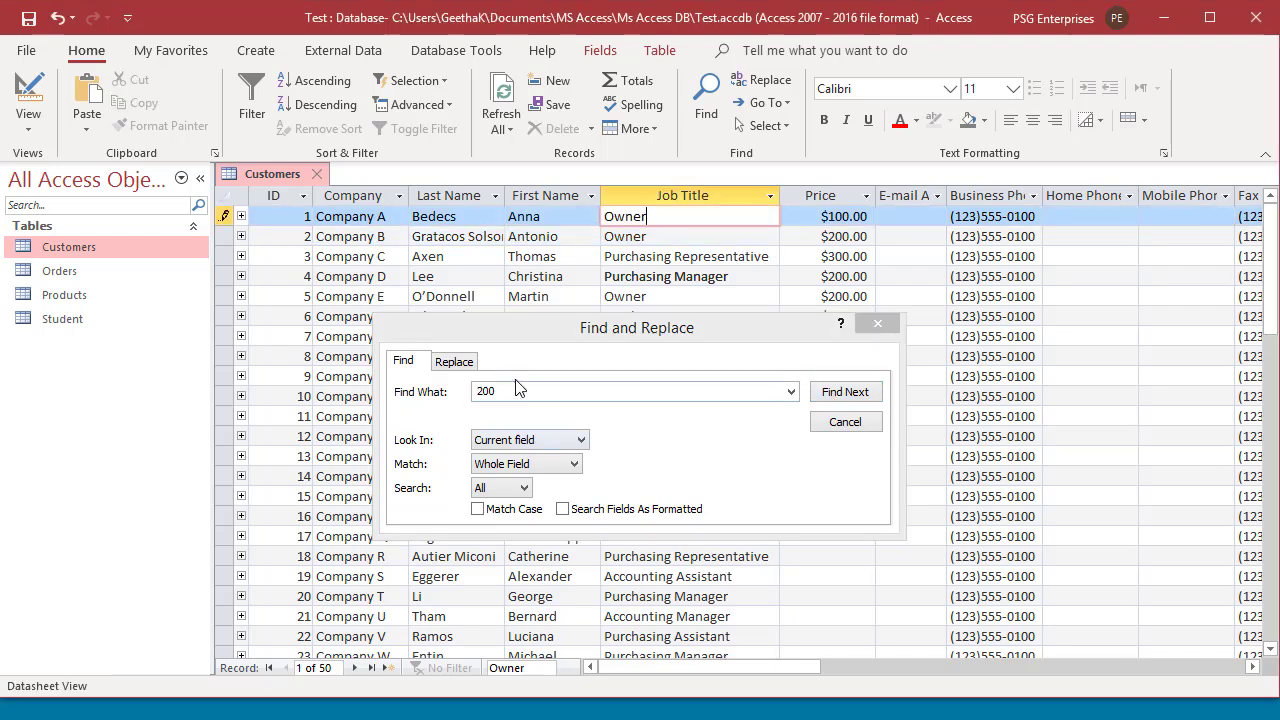
# Find successive whole-field matches for "Owner" in the Job Title column, moving the Find and Replace dialog clear of the records
pyautogui.click(518, 390)
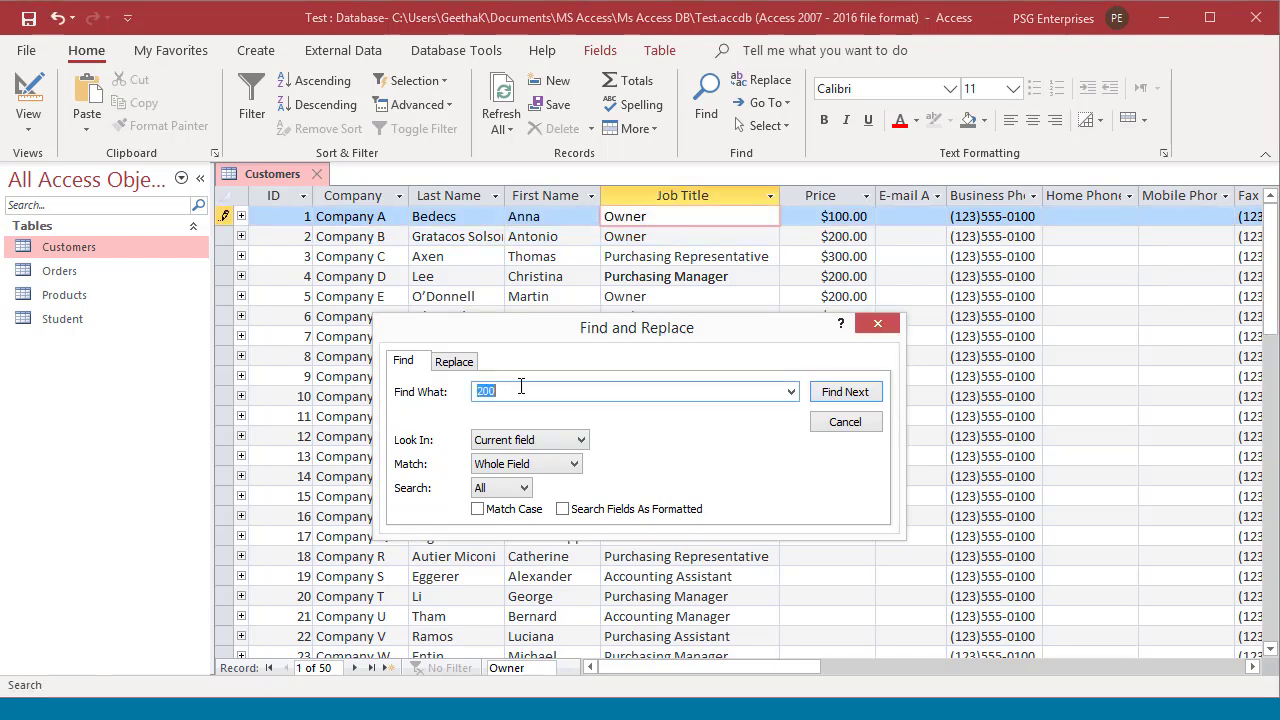
pyautogui.write('O')
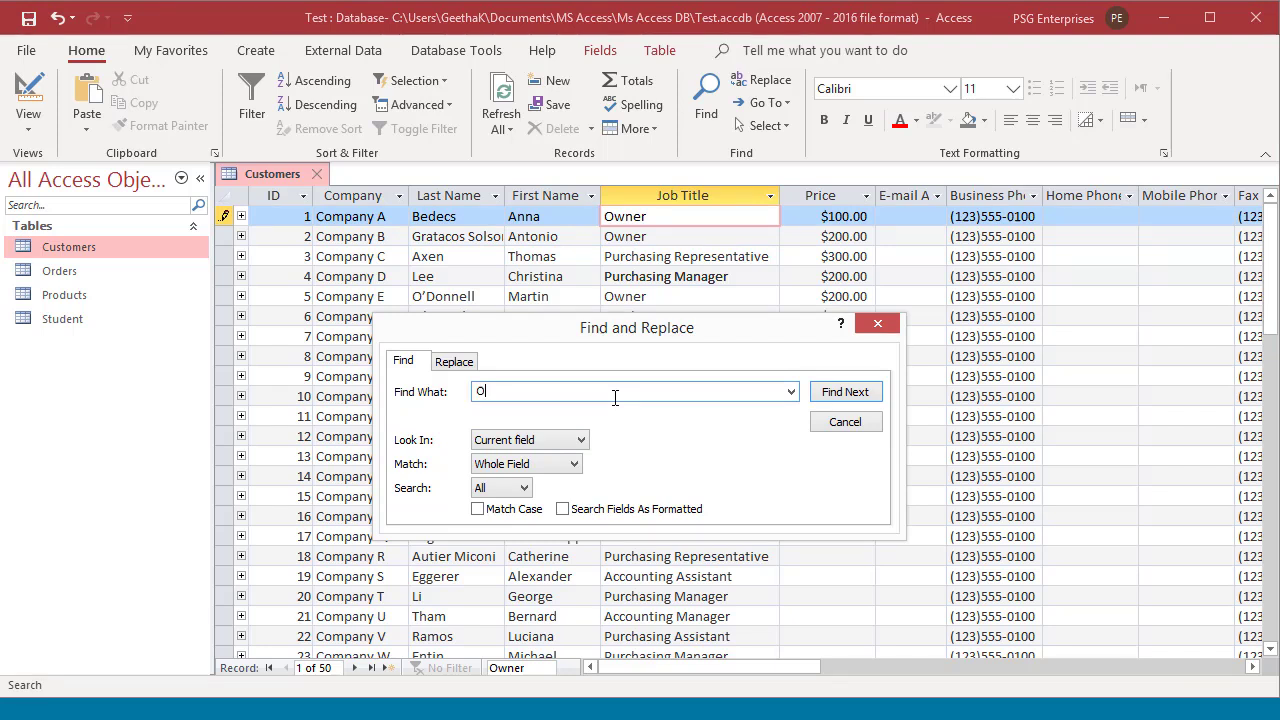
pyautogui.write('wner')
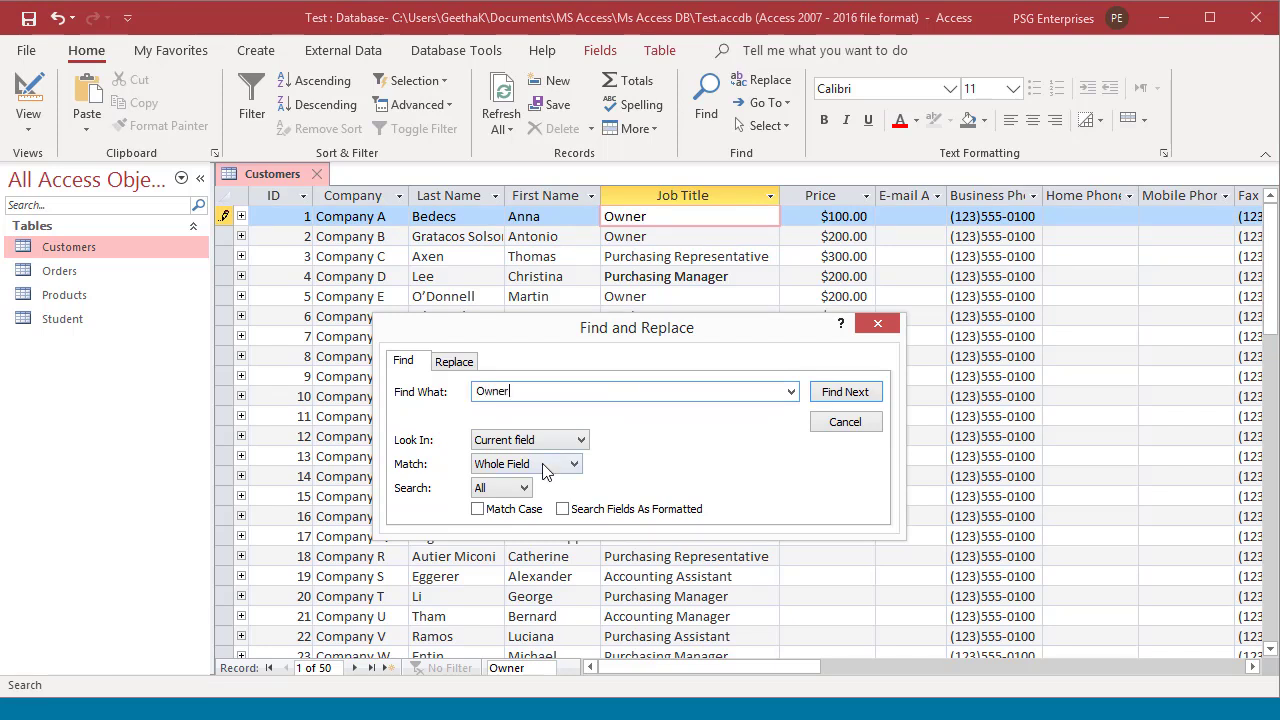
pyautogui.click(649, 198)
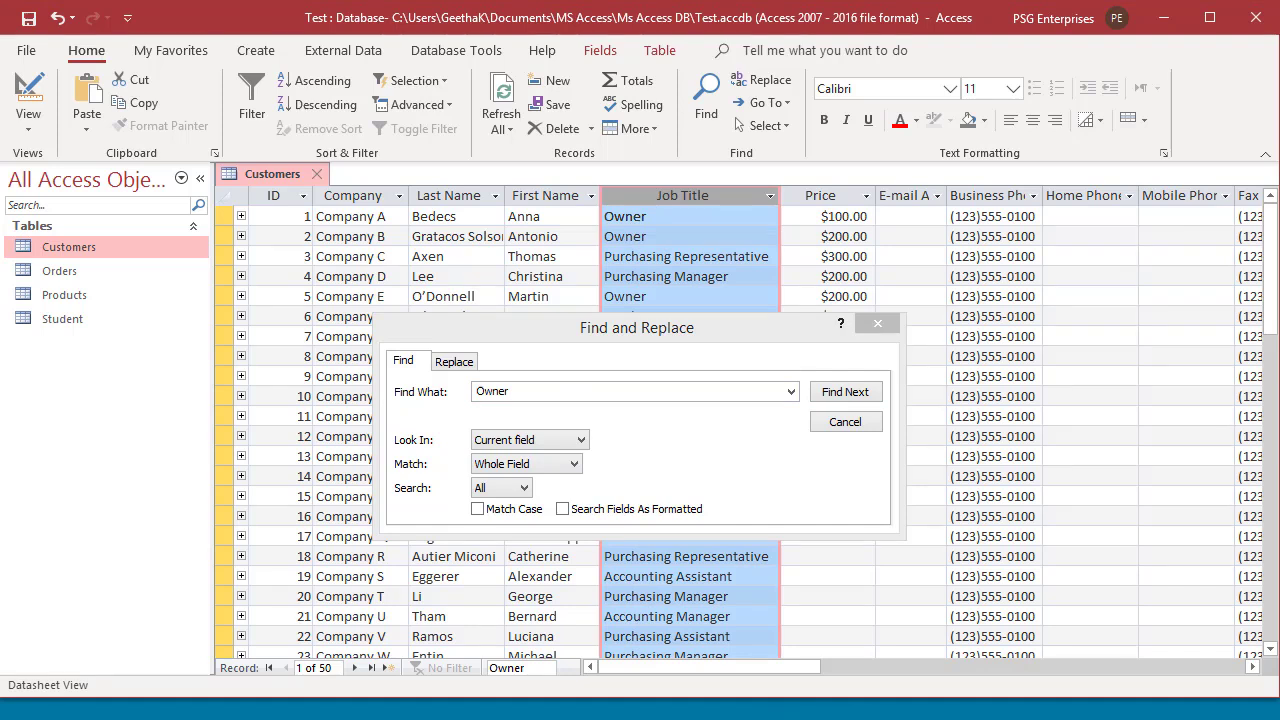
pyautogui.press('Return')
pyautogui.click(840, 395)
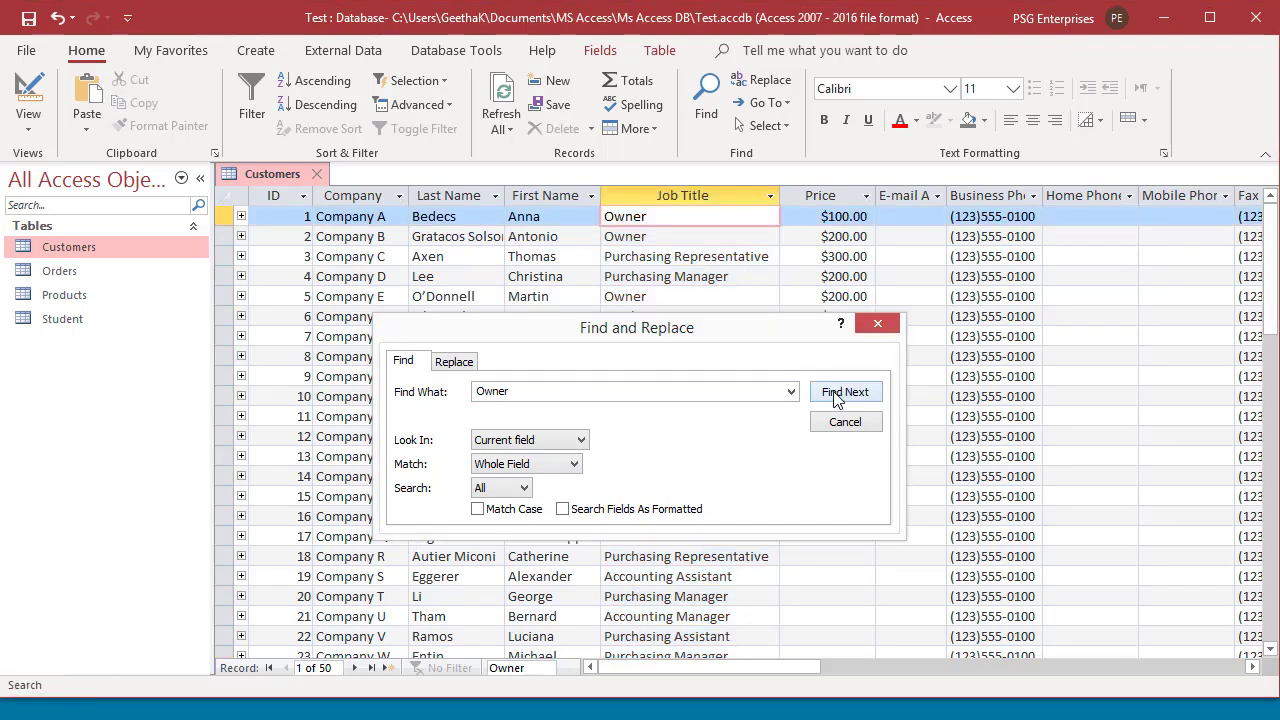
pyautogui.click(837, 394)
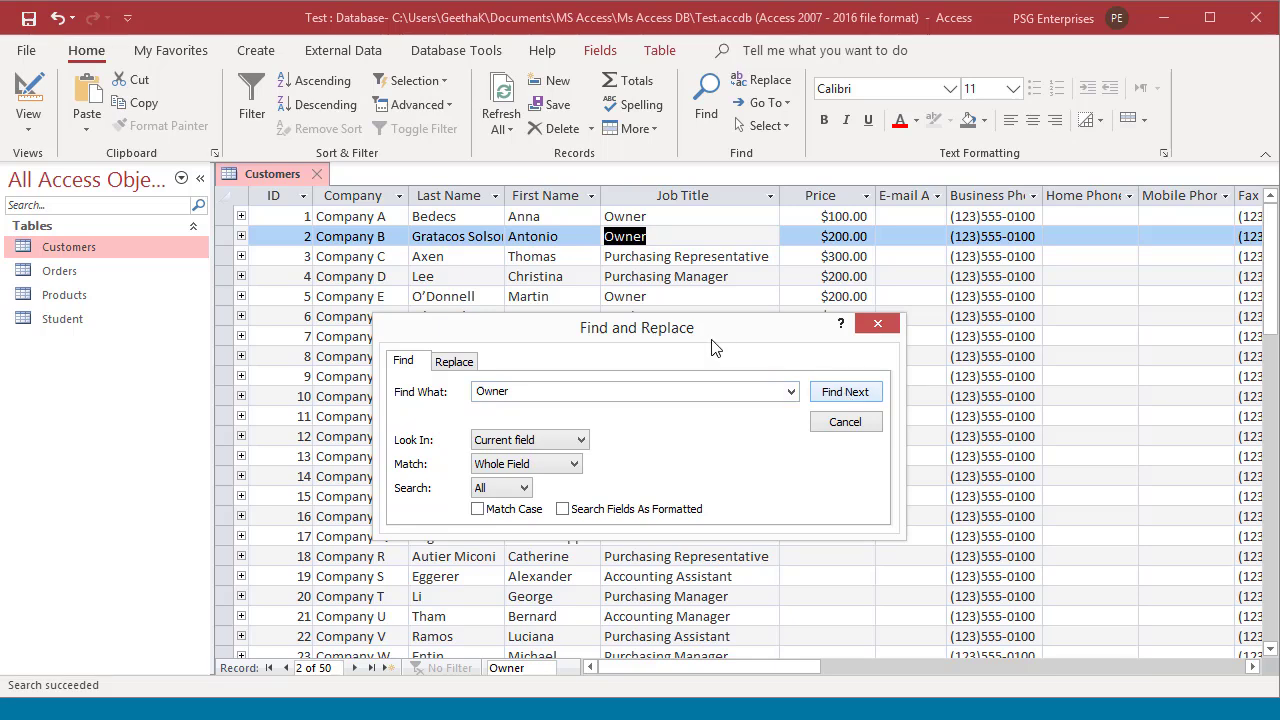
pyautogui.moveTo(722, 330); pyautogui.dragTo(395, 256)
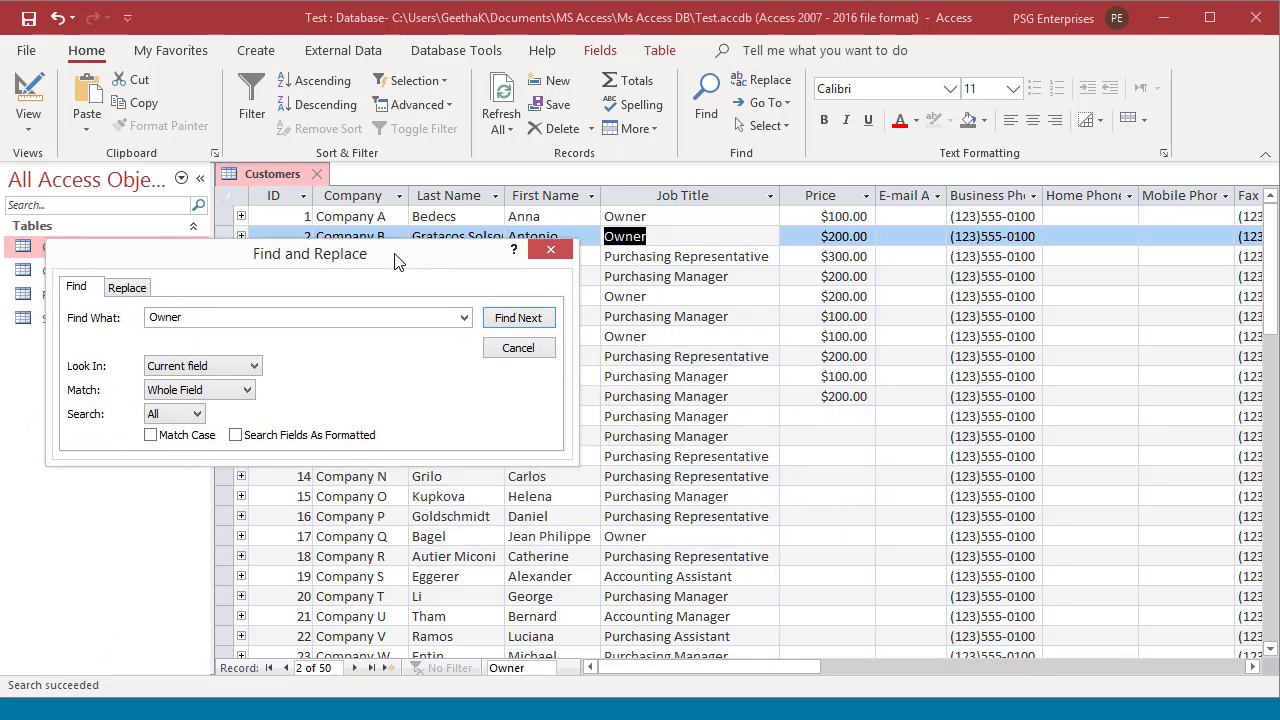
pyautogui.click(512, 320)
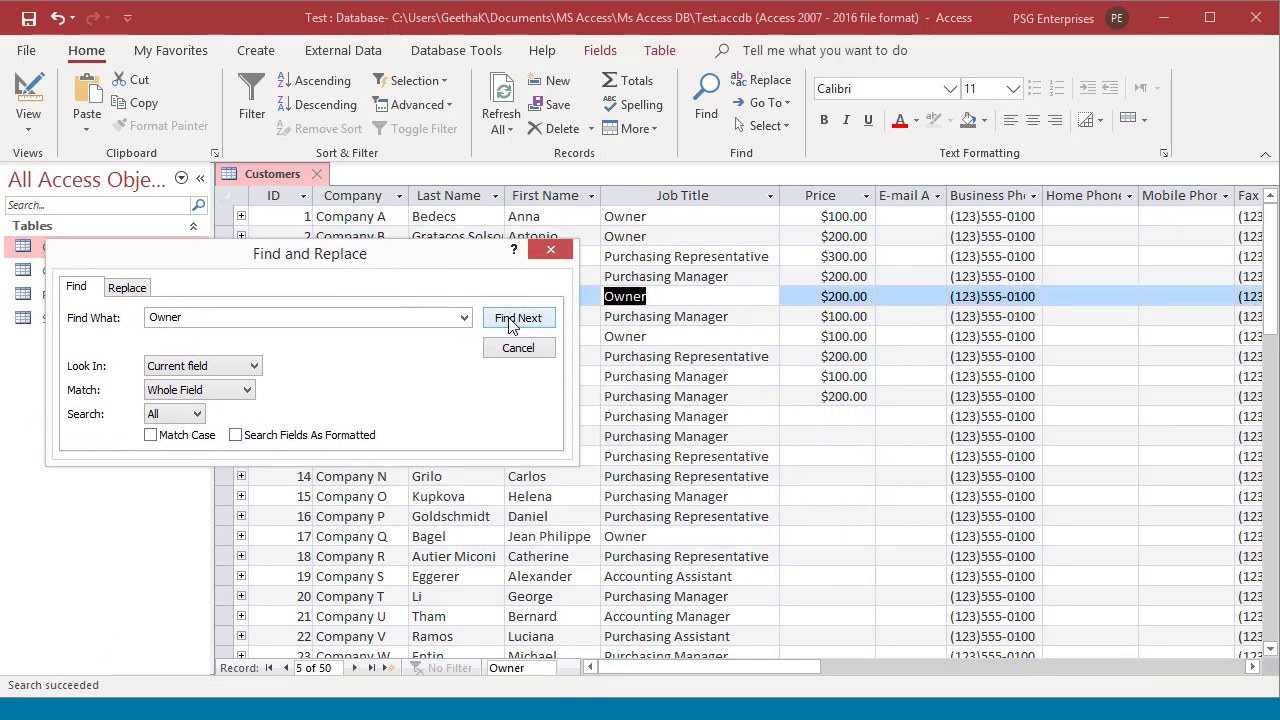
# Set the search direction to Up and search backward through the Job Title field for "Owner"
pyautogui.click(198, 415)
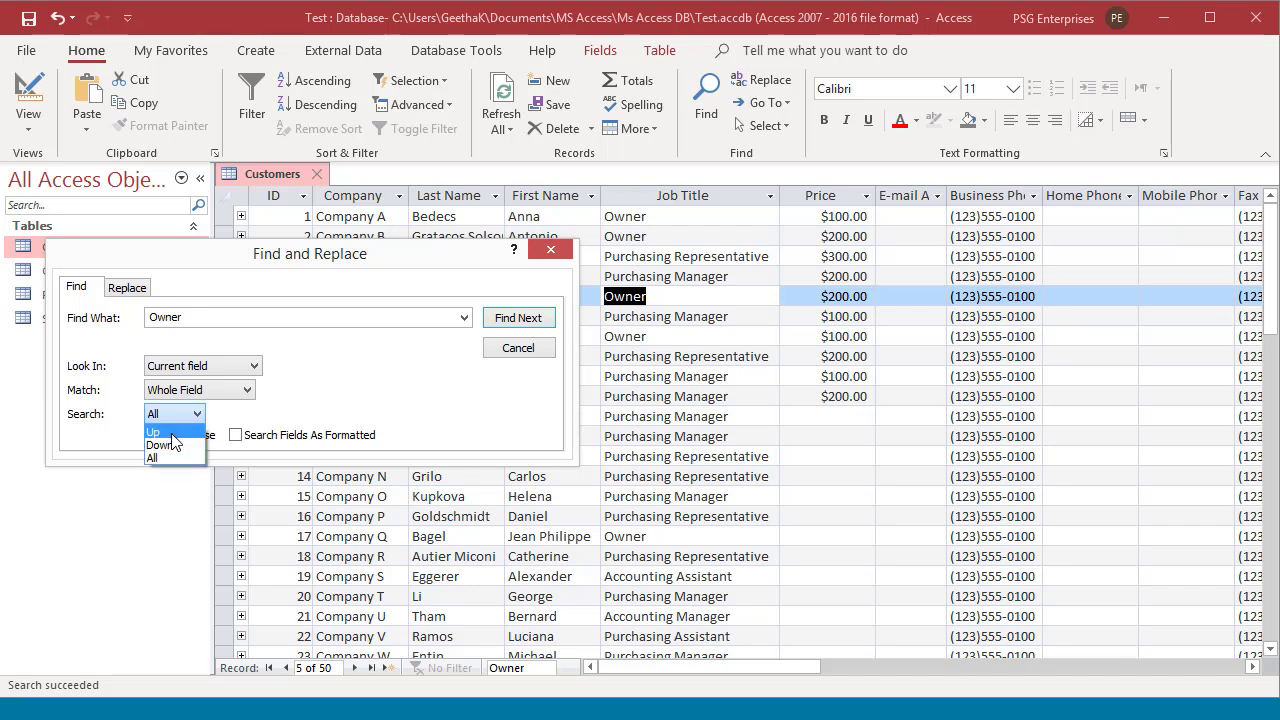
pyautogui.click(172, 434)
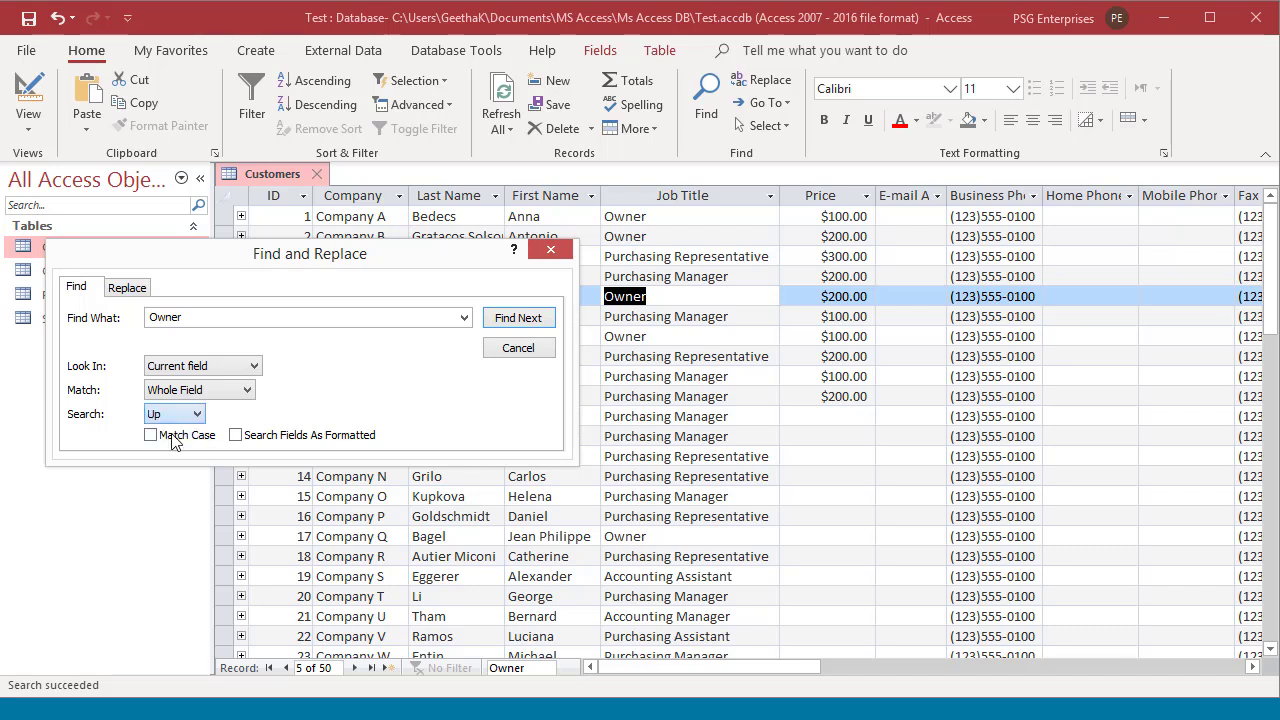
pyautogui.click(500, 320)
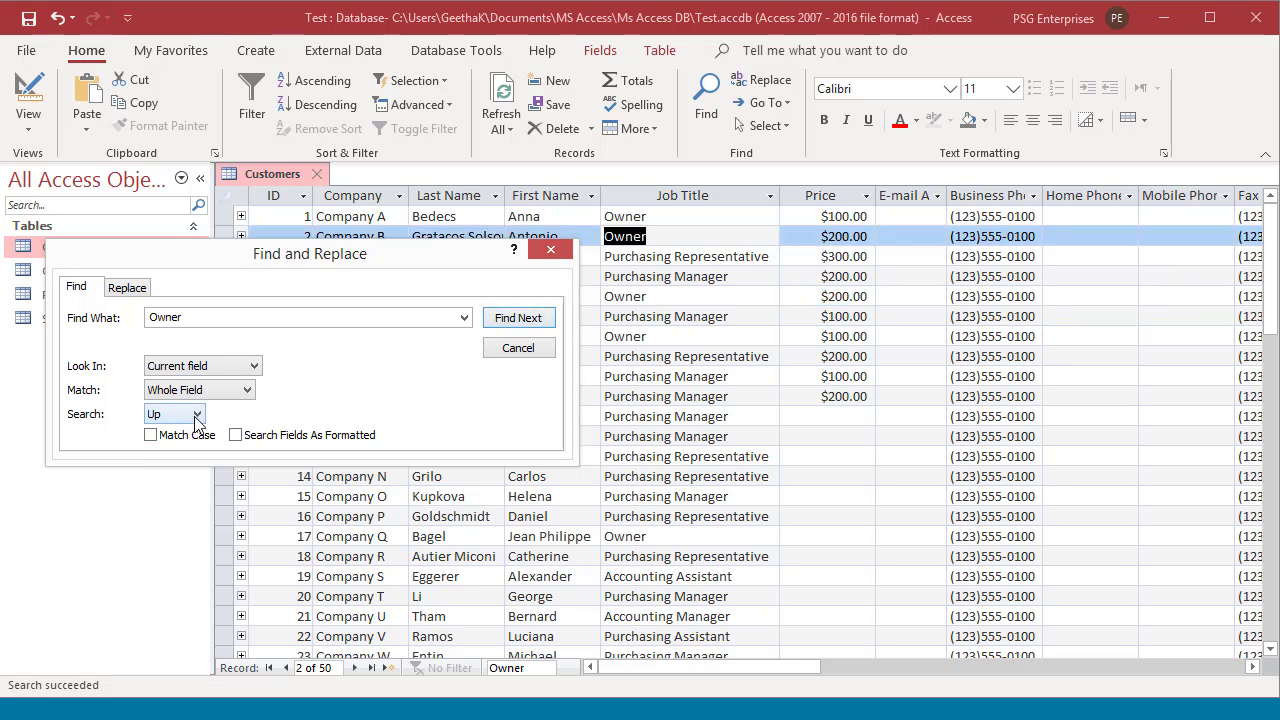
pyautogui.click(528, 319)
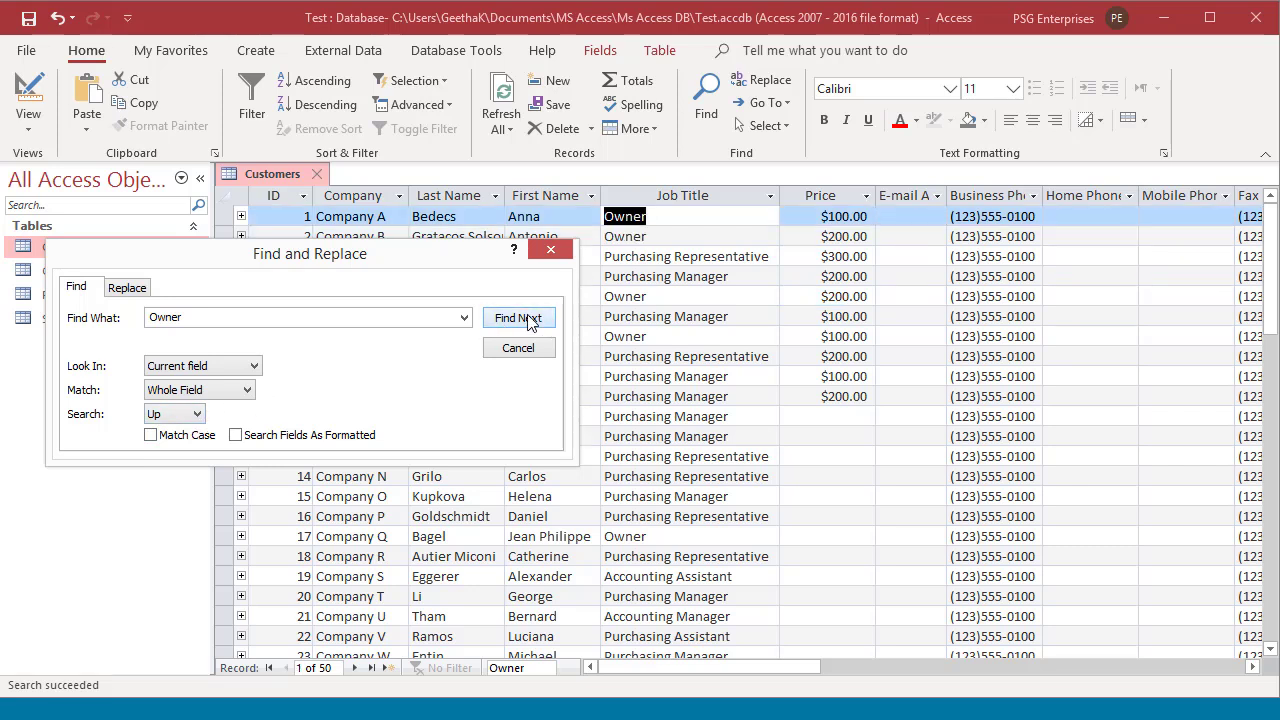
pyautogui.click(528, 319)
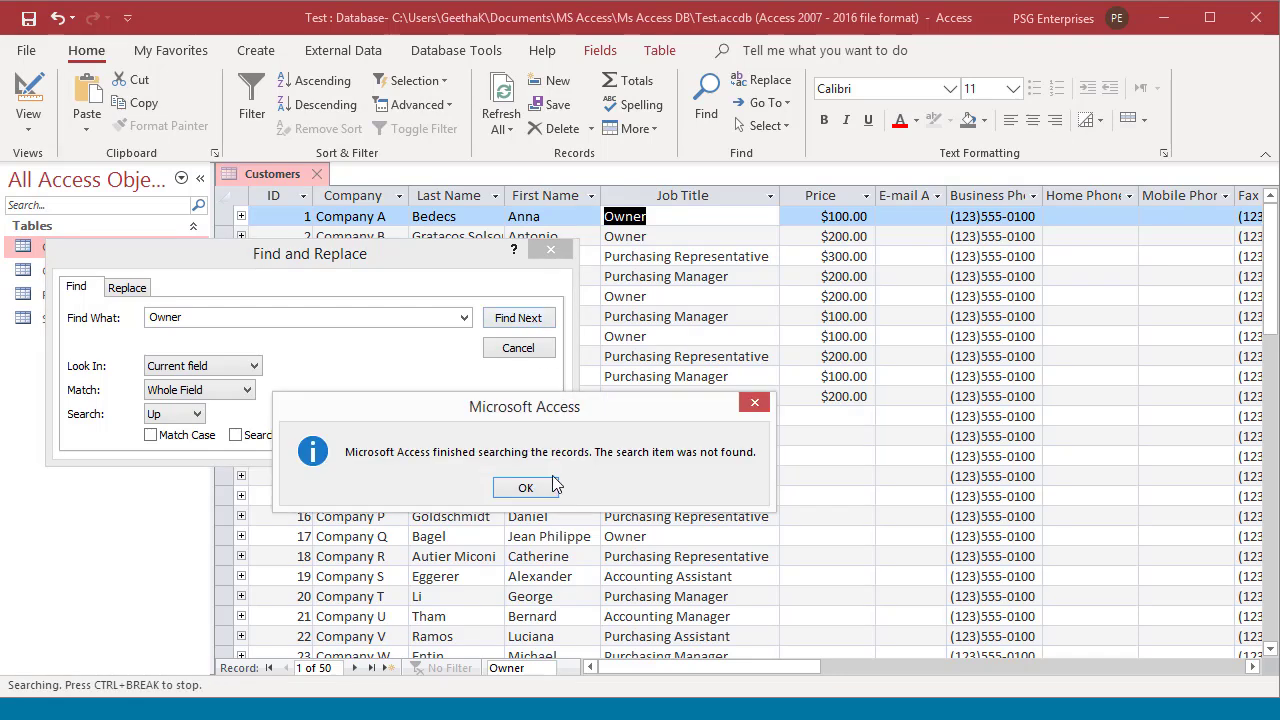
# Set the search direction to Down and find successive whole-field matches for "Owner" in the Job Title field through the end of the records
pyautogui.click(526, 488)
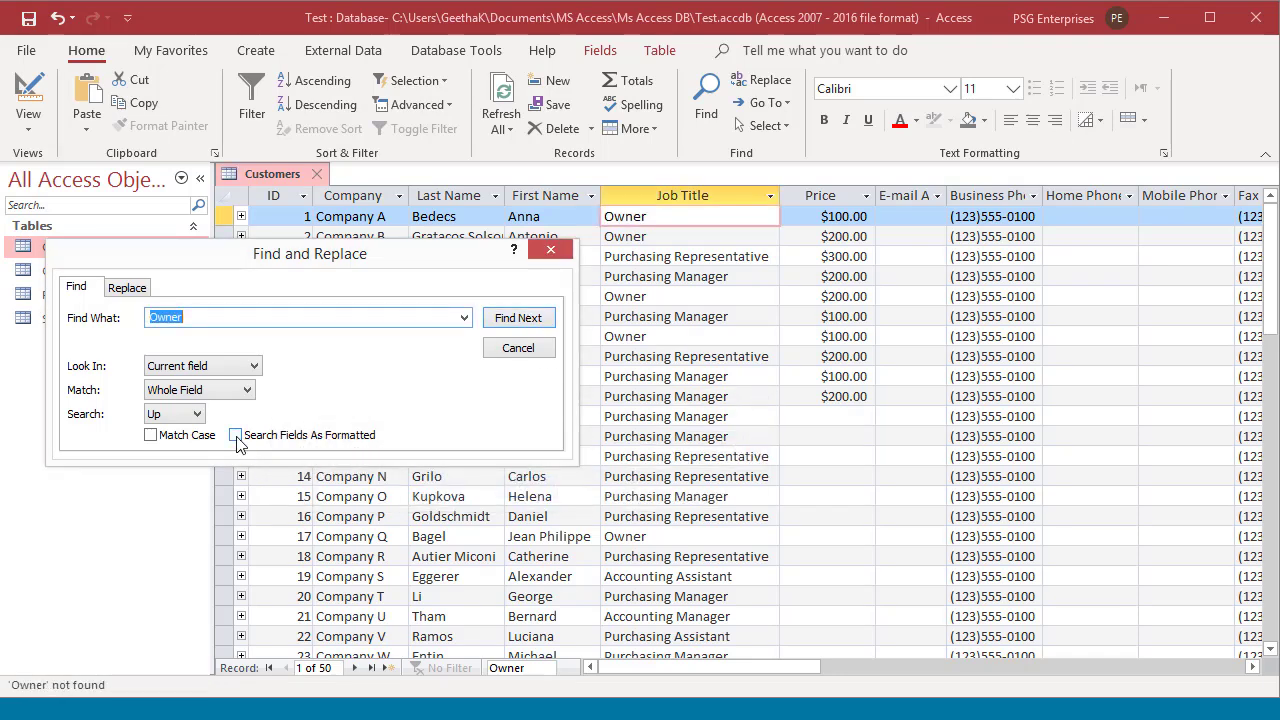
pyautogui.click(197, 414)
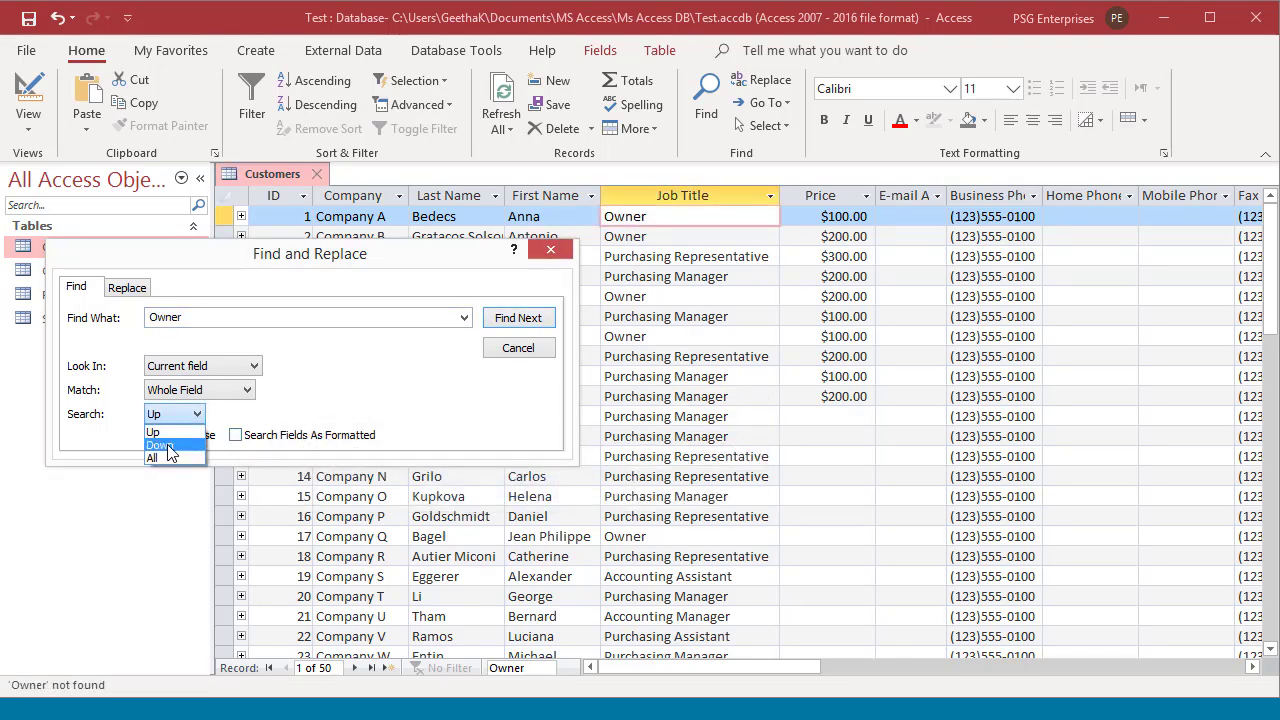
pyautogui.click(160, 445)
pyautogui.click(528, 320)
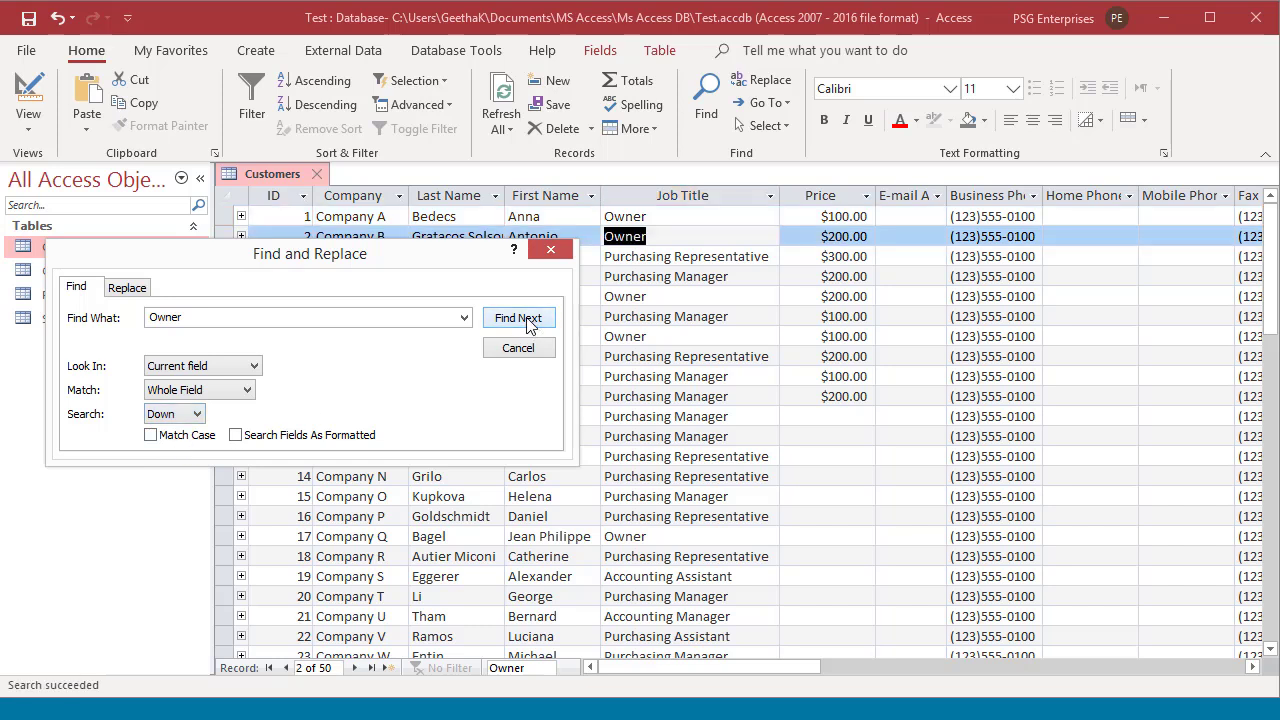
pyautogui.click(528, 320)
pyautogui.click(528, 320)
pyautogui.click(528, 320)
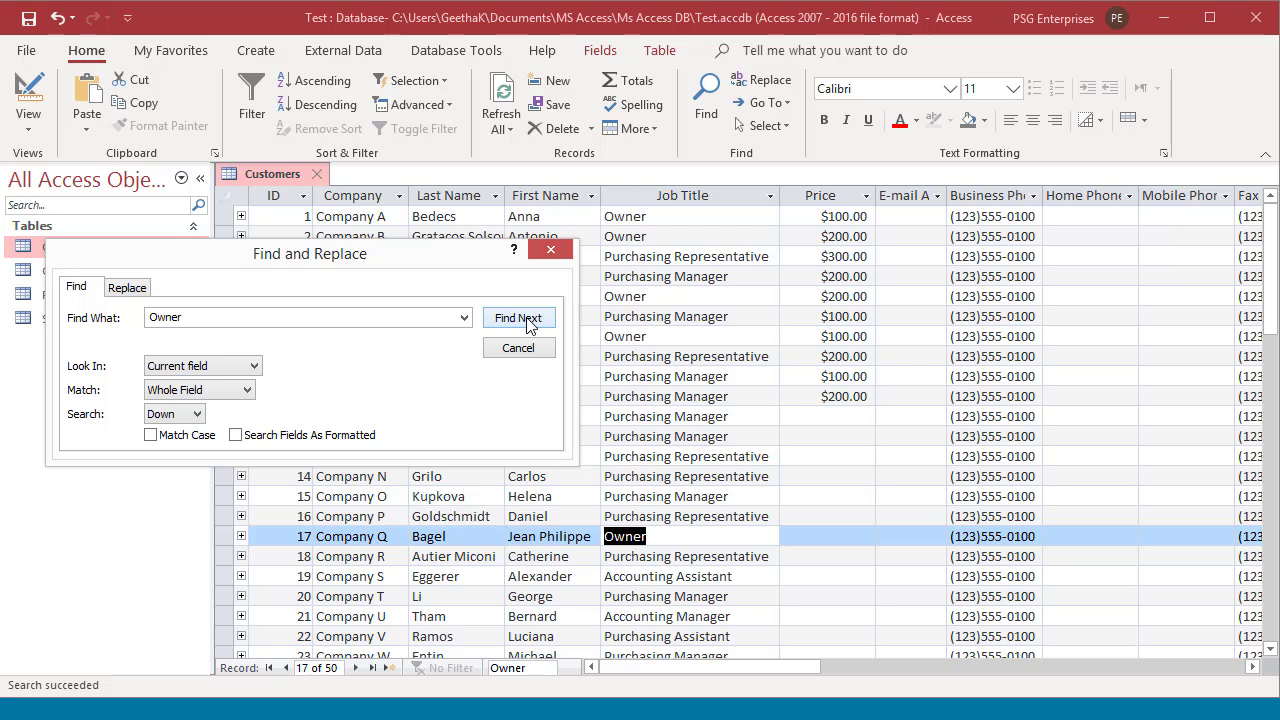
pyautogui.click(528, 320)
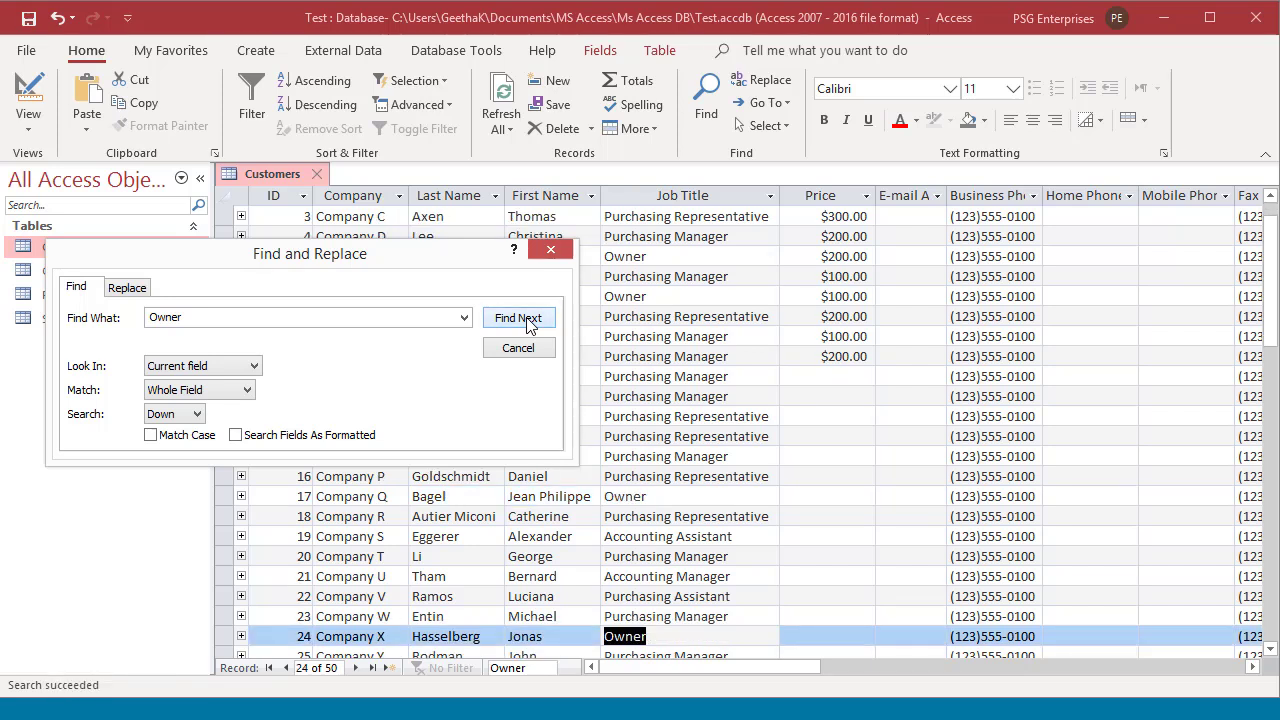
pyautogui.click(528, 320)
pyautogui.click(528, 320)
pyautogui.click(528, 320)
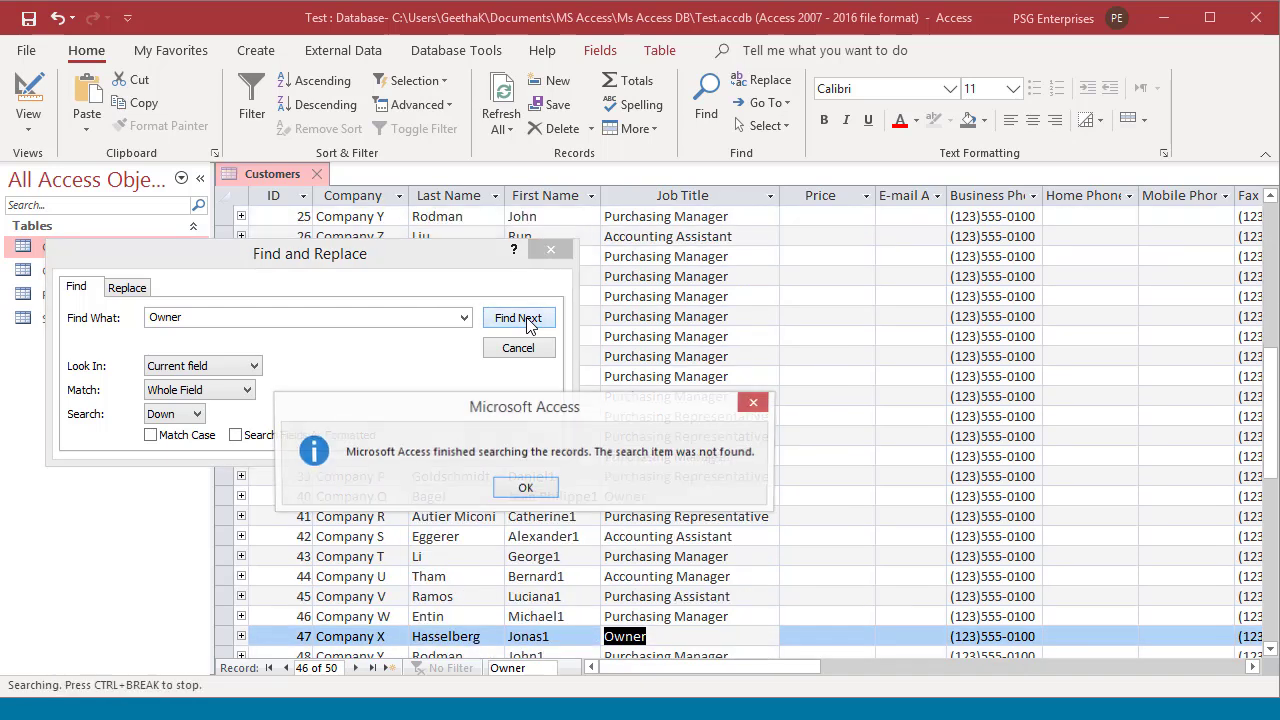
pyautogui.click(526, 487)
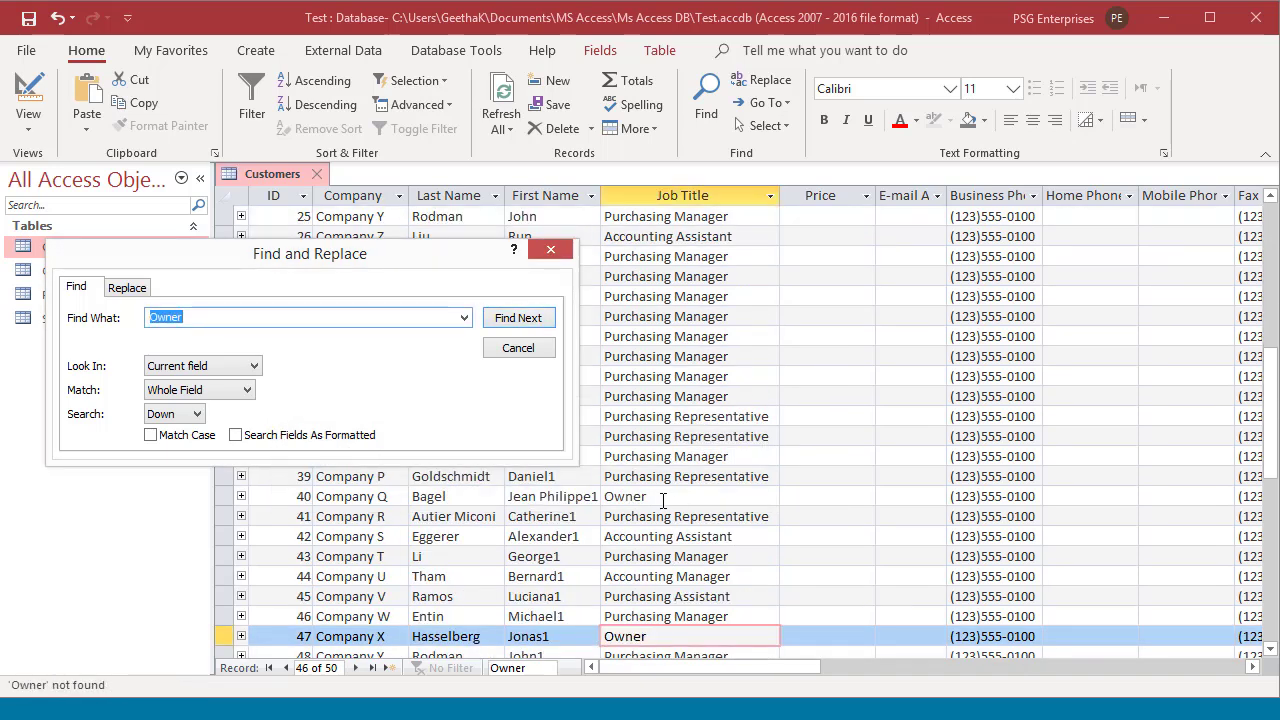
# Start from the Job Title cell of the record with ID 40 and set the search direction for "Owner" to All
pyautogui.click(664, 499)
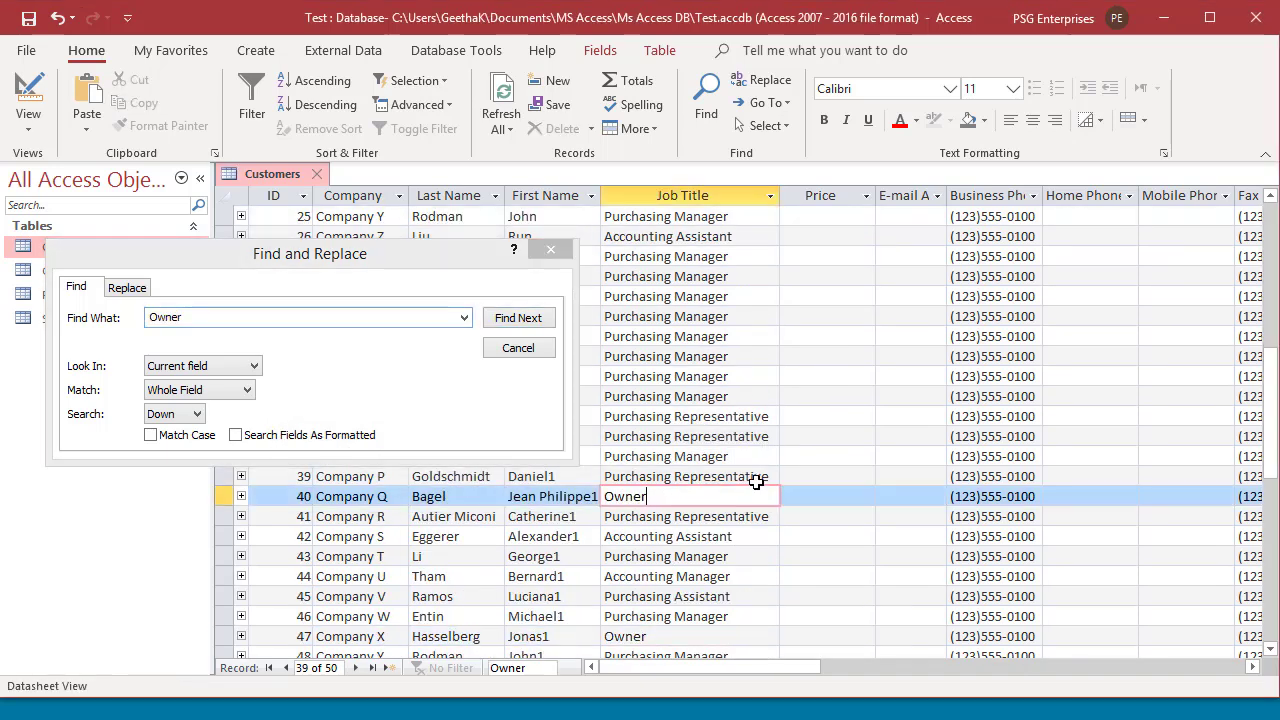
pyautogui.click(170, 414)
pyautogui.click(165, 464)
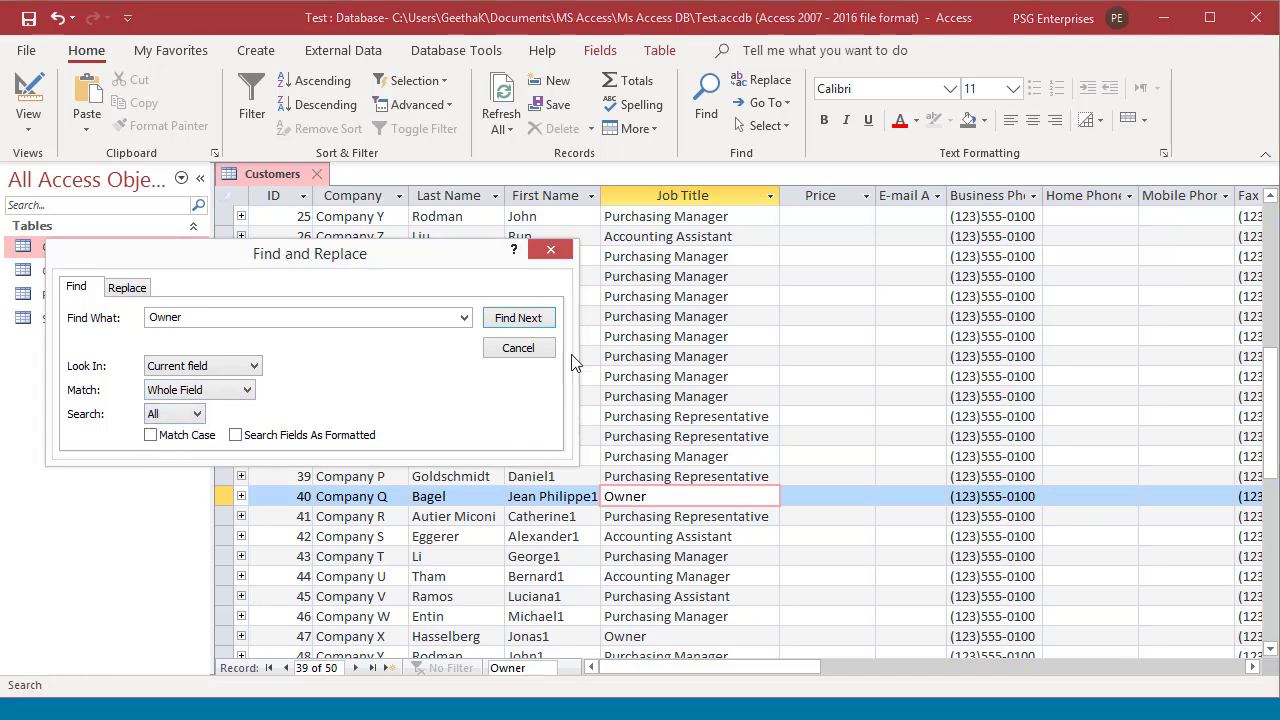